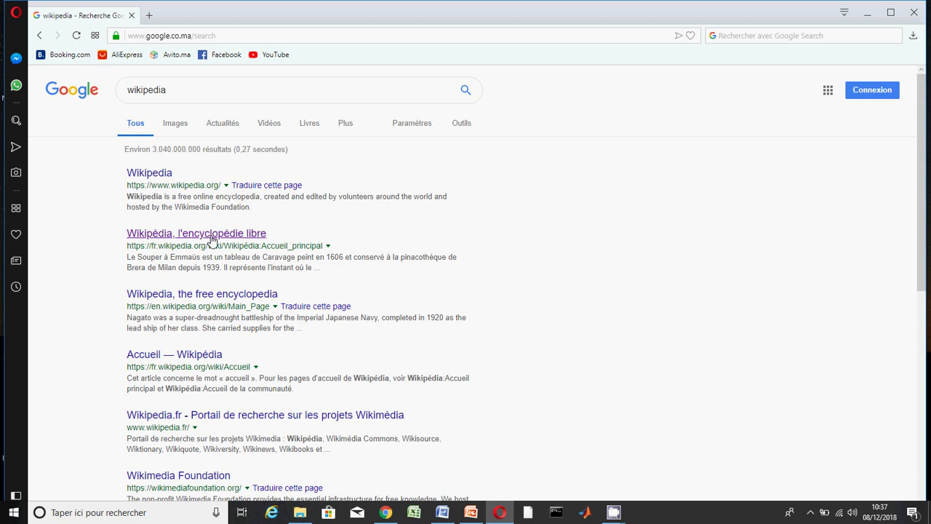
Open the French Wikipedia home page from the search results and log out of the current account
{"action": "left_click", "coordinate": [212, 240]}
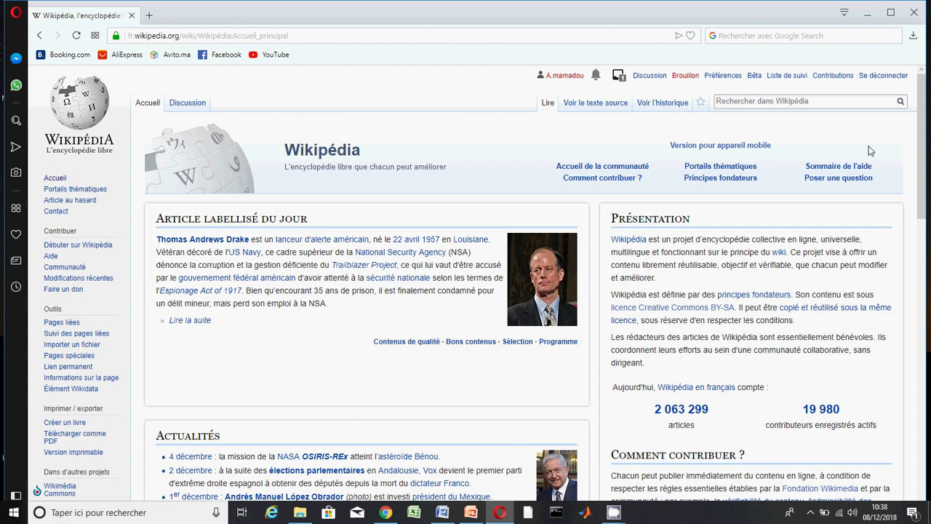
{"action": "left_click", "coordinate": [877, 78]}
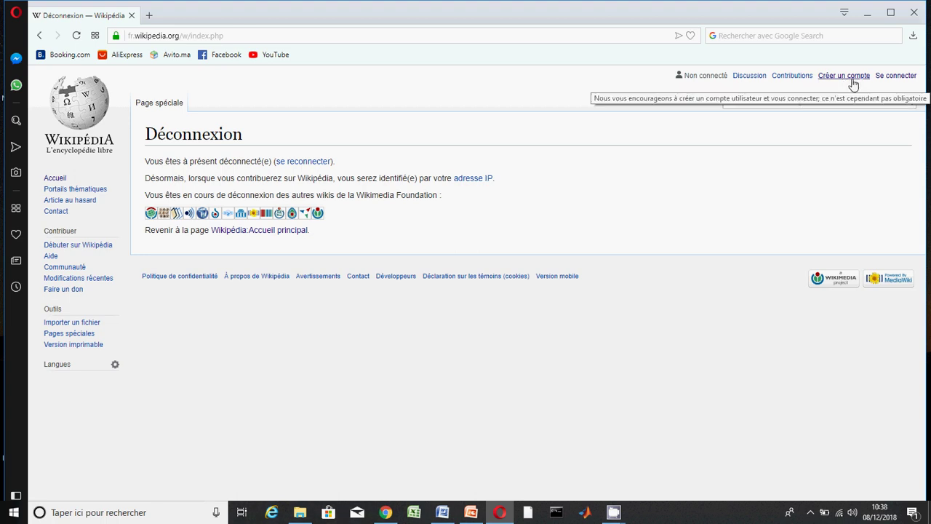
Open the account creation form and review its fields down to the CAPTCHA and the submit option
{"action": "left_click", "coordinate": [840, 82]}
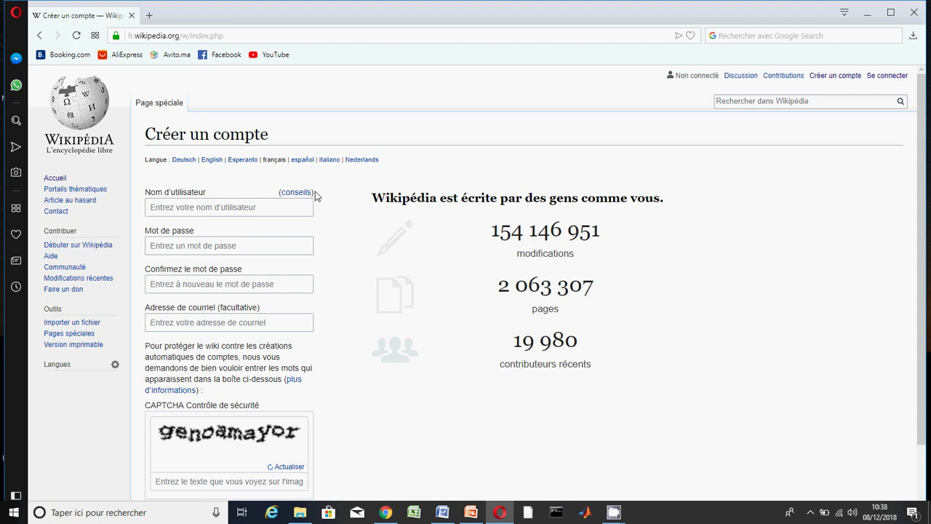
{"action": "left_click", "coordinate": [188, 211]}
{"action": "scroll", "coordinate": [352, 425], "scroll_direction": "down", "scroll_amount": 2}
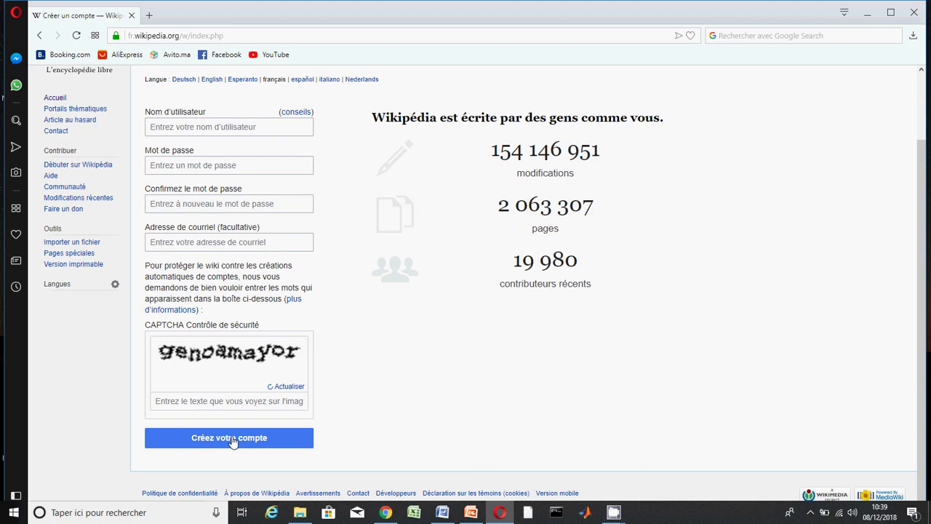
{"action": "left_click", "coordinate": [291, 434]}
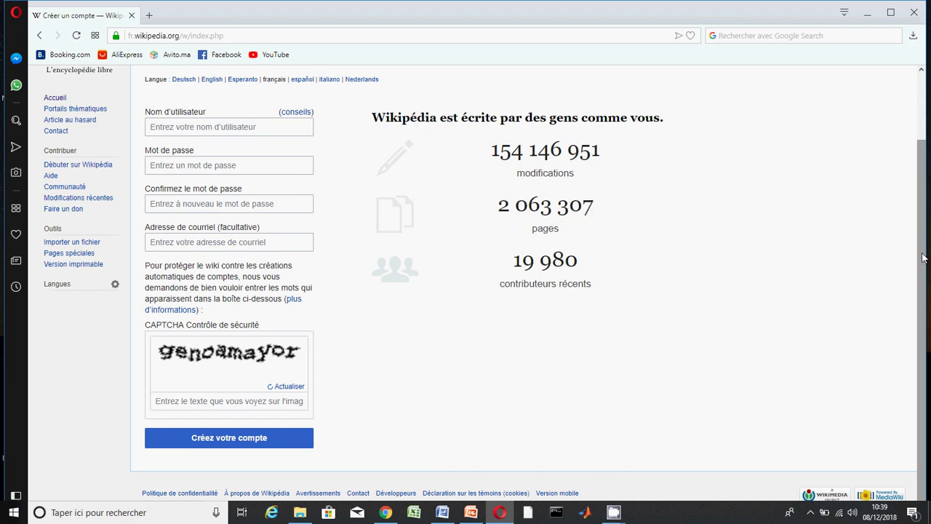
{"action": "left_click_drag", "start_coordinate": [923, 258], "coordinate": [922, 157]}
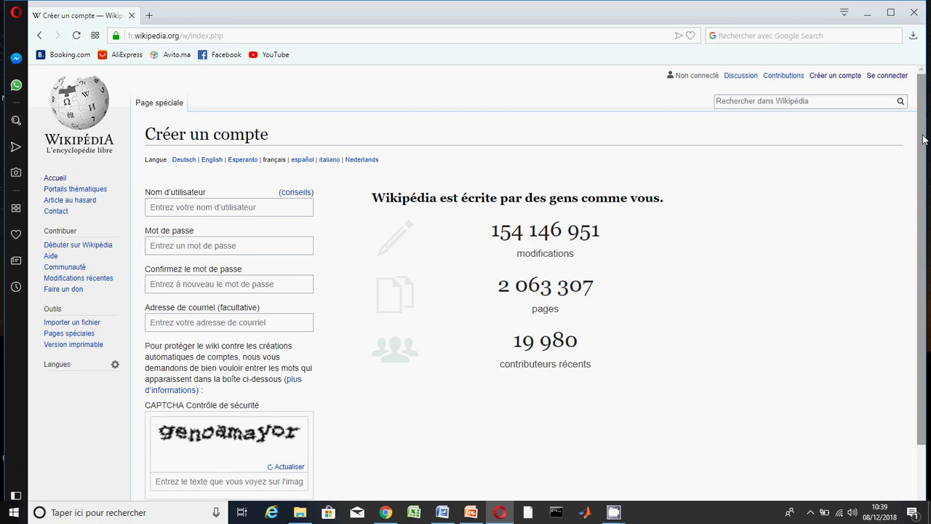
Log in to Wikipedia with the prefilled username and the account password
{"action": "left_click", "coordinate": [875, 77]}
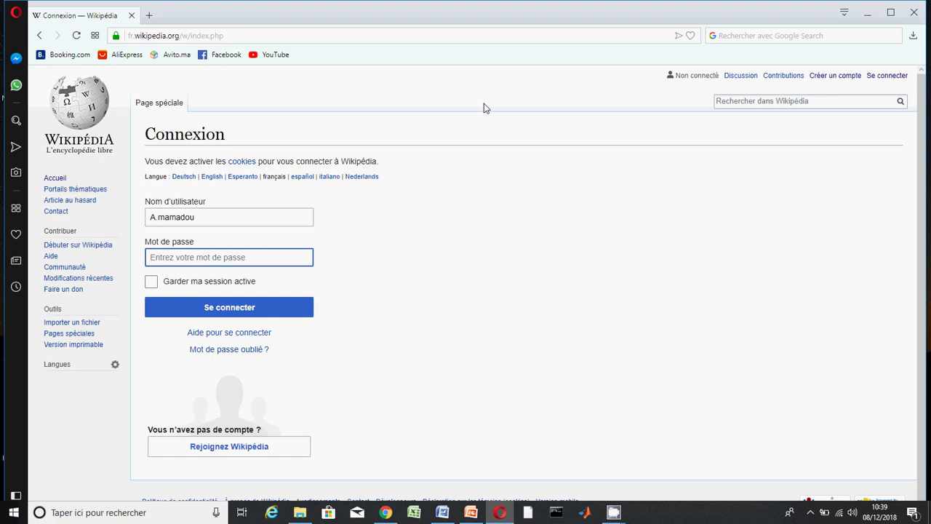
{"action": "left_click", "coordinate": [204, 216]}
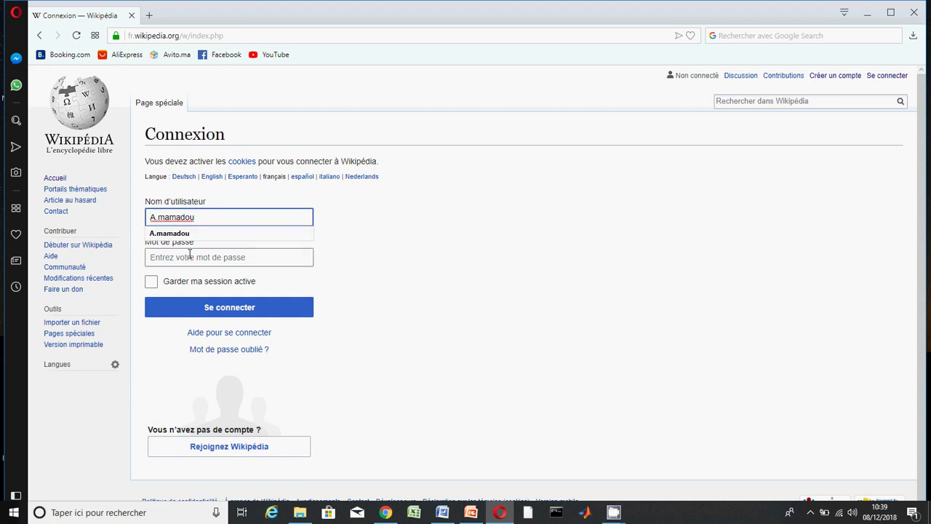
{"action": "left_click", "coordinate": [188, 257]}
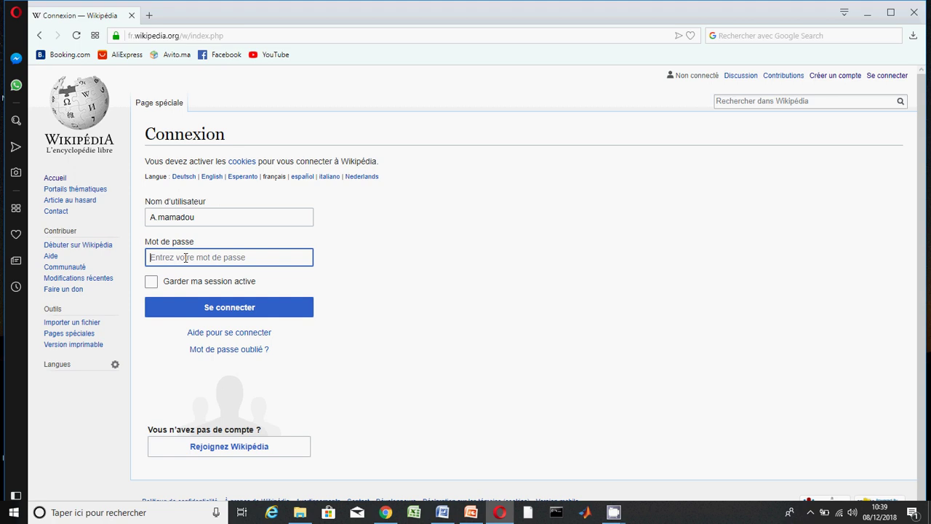
{"action": "type", "text": "••••••••"}
{"action": "left_click", "coordinate": [207, 310]}
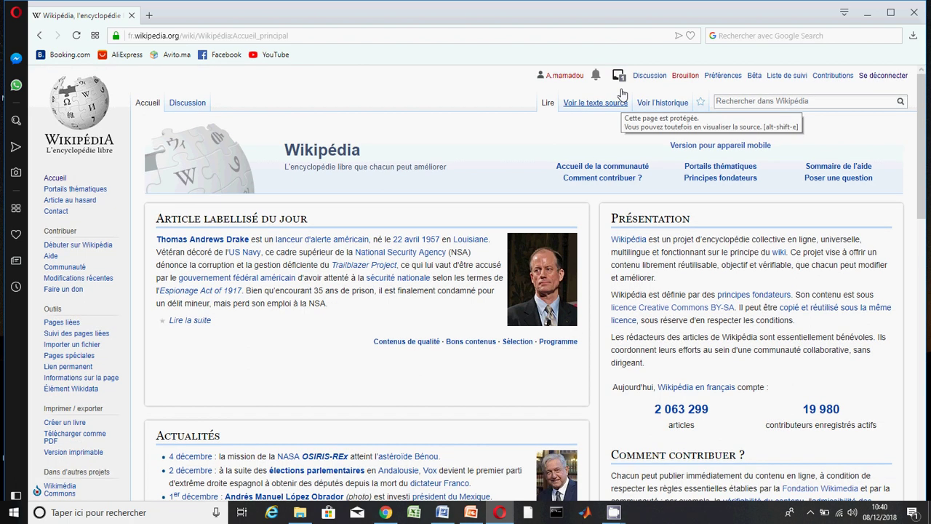
View the account's notifications and close the list
{"action": "left_click", "coordinate": [619, 77]}
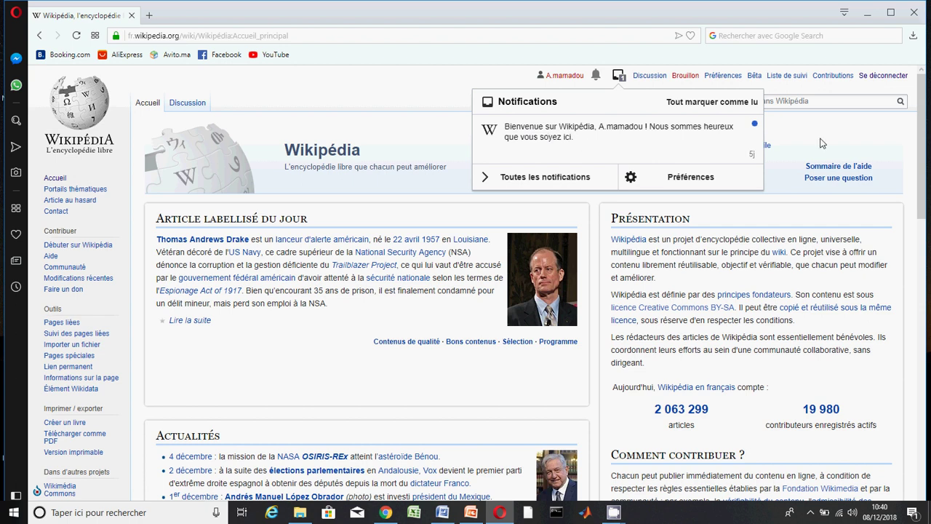
{"action": "left_click", "coordinate": [527, 219]}
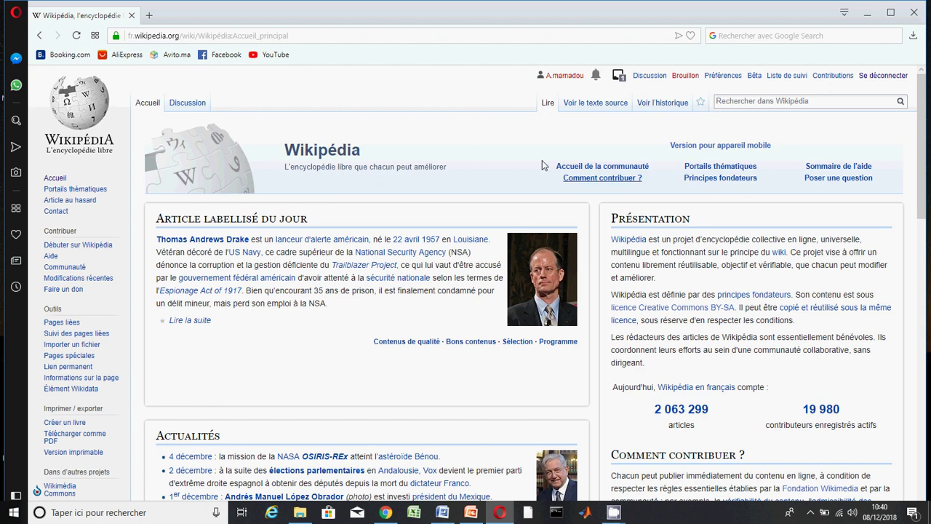
Search Wikipedia for "l'exploitation de l'uranium au cameroun"
{"action": "left_click", "coordinate": [742, 100]}
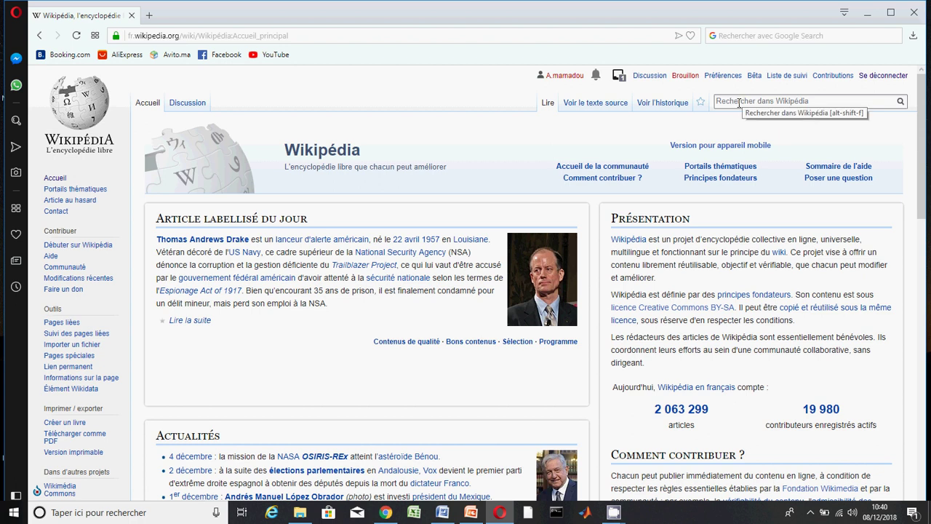
{"action": "left_click", "coordinate": [739, 102]}
{"action": "type", "text": "l"}
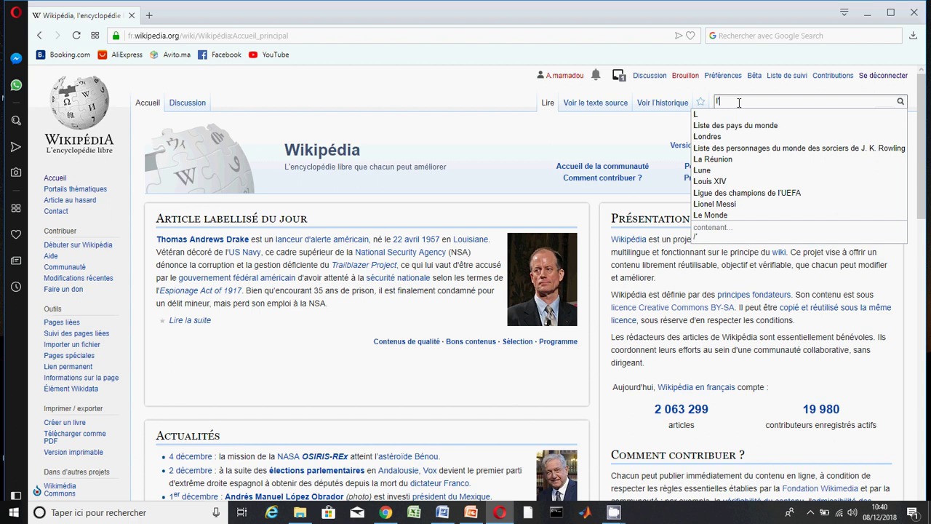
{"action": "type", "text": "'ex"}
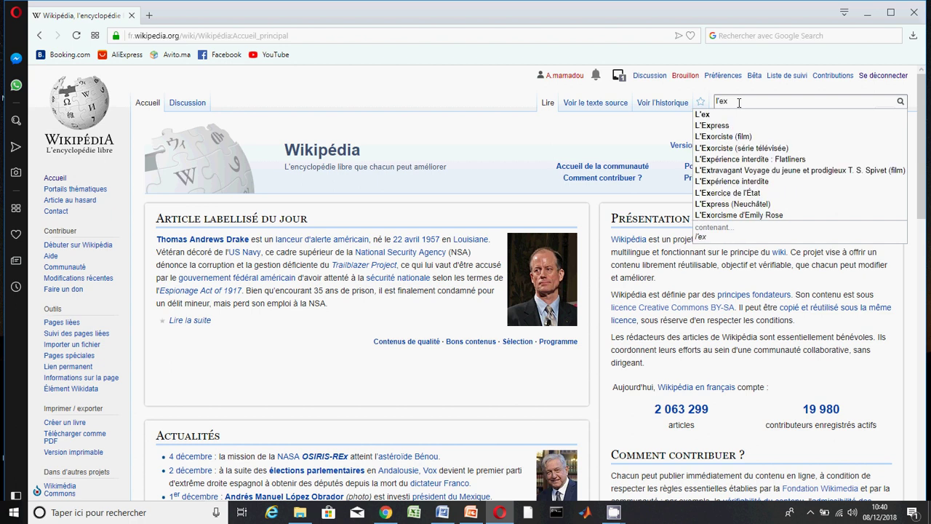
{"action": "type", "text": "plo"}
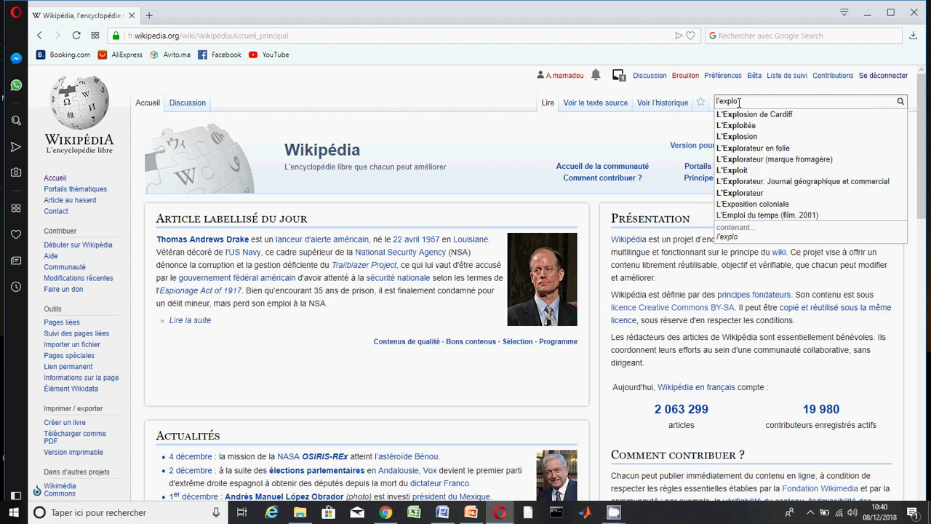
{"action": "type", "text": "itati"}
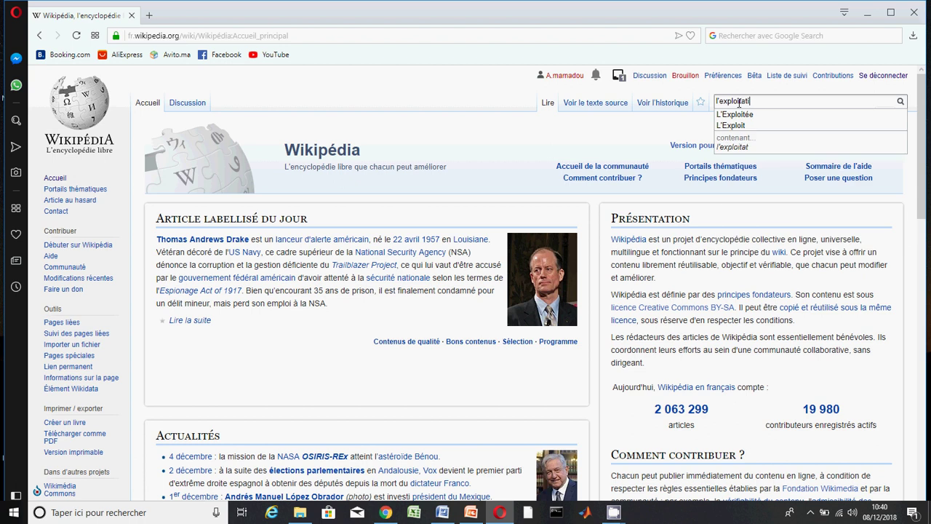
{"action": "type", "text": "on de"}
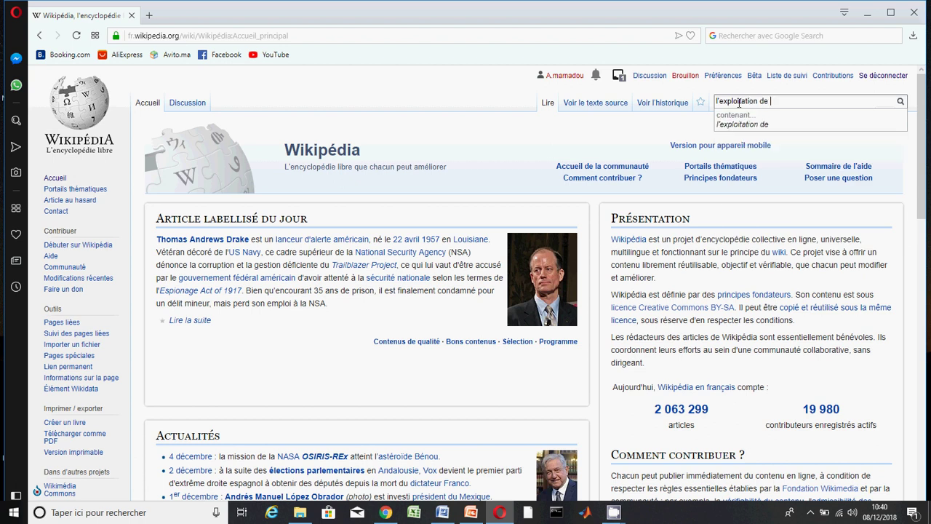
{"action": "type", "text": "l'uranium au ca"}
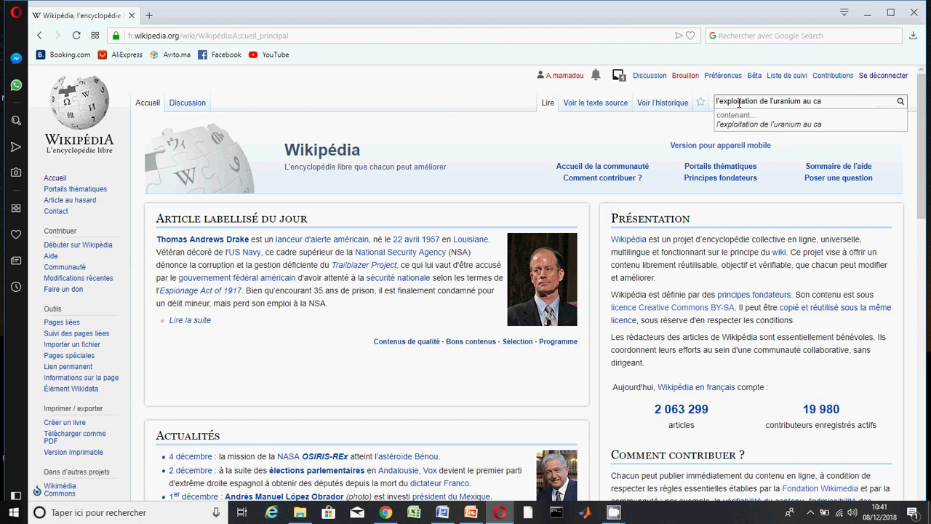
{"action": "type", "text": "meroun"}
{"action": "key", "text": "Return"}
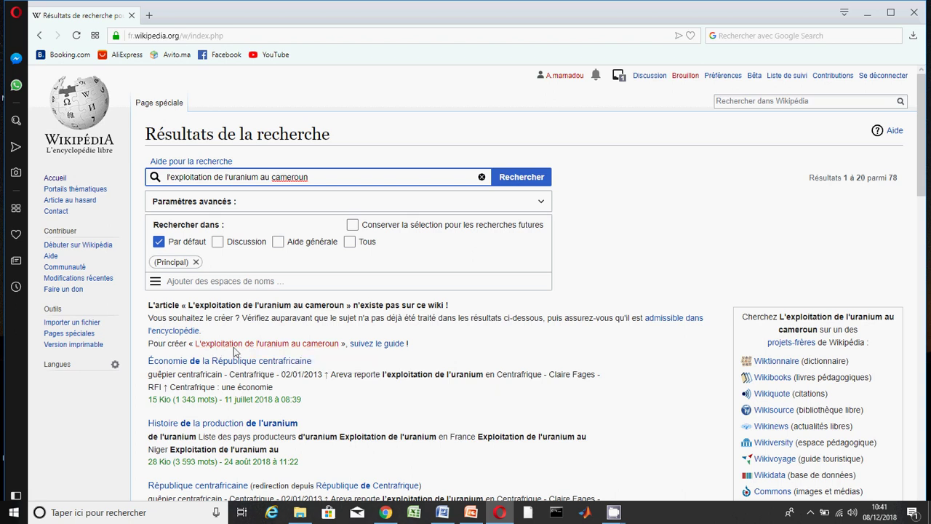
Start creating the article "L'exploitation de l'uranium au cameroun" in the visual editor and dismiss the creation warning
{"action": "left_click", "coordinate": [294, 350]}
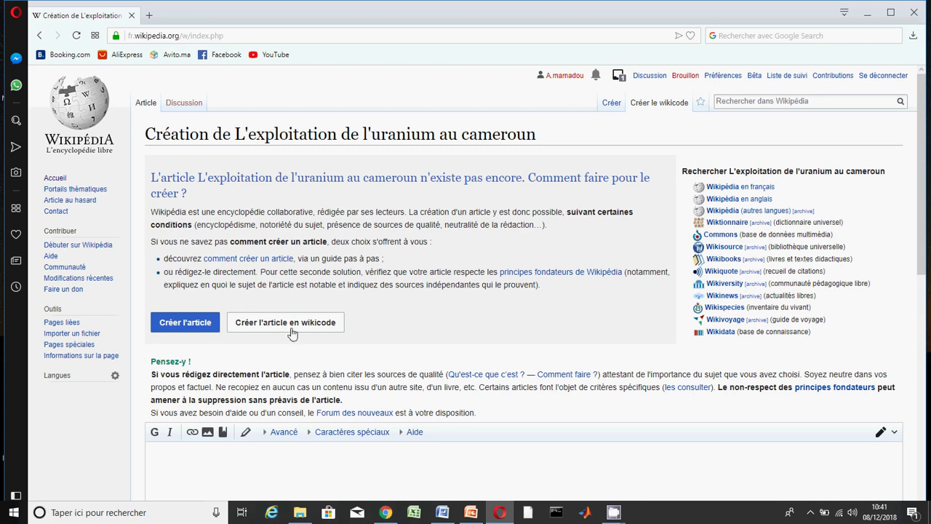
{"action": "left_click", "coordinate": [185, 329]}
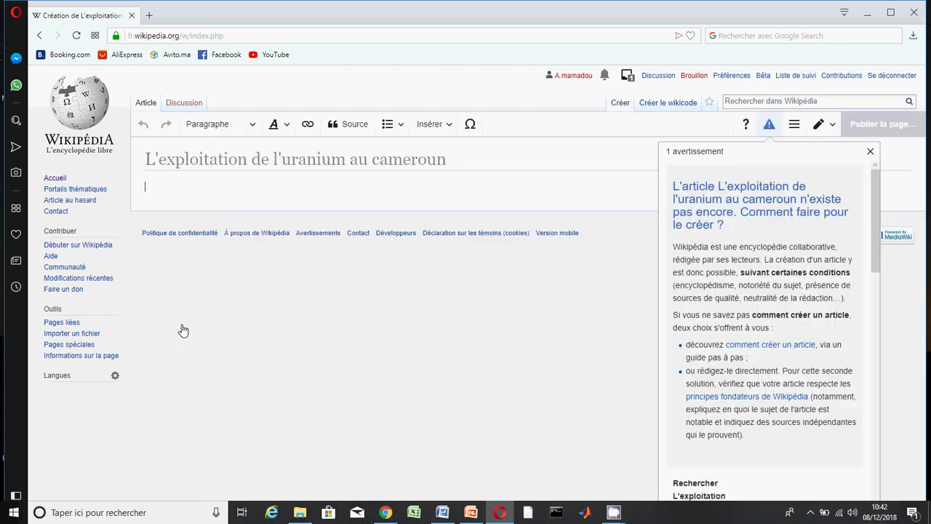
{"action": "left_click", "coordinate": [171, 186]}
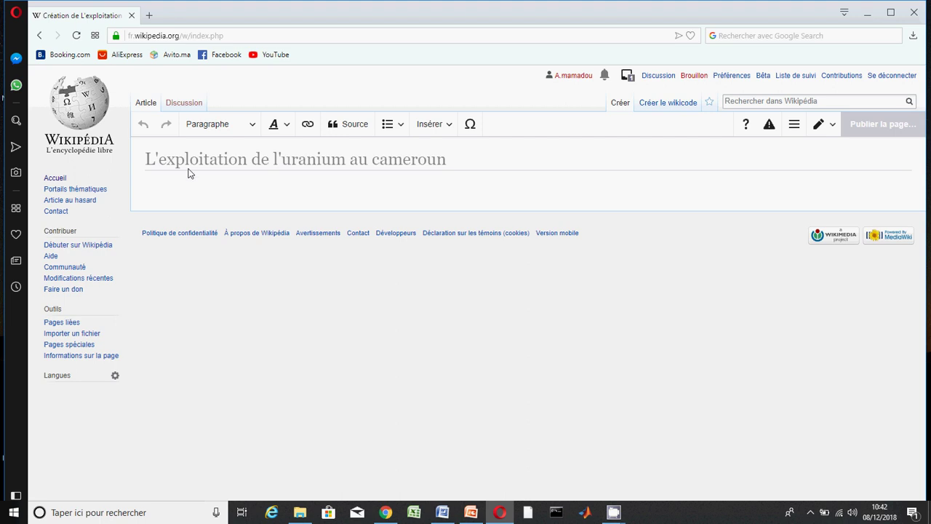
Switch to the desktop, open the Word document "mini pro ammor" and maximize its window
{"action": "left_click", "coordinate": [870, 13]}
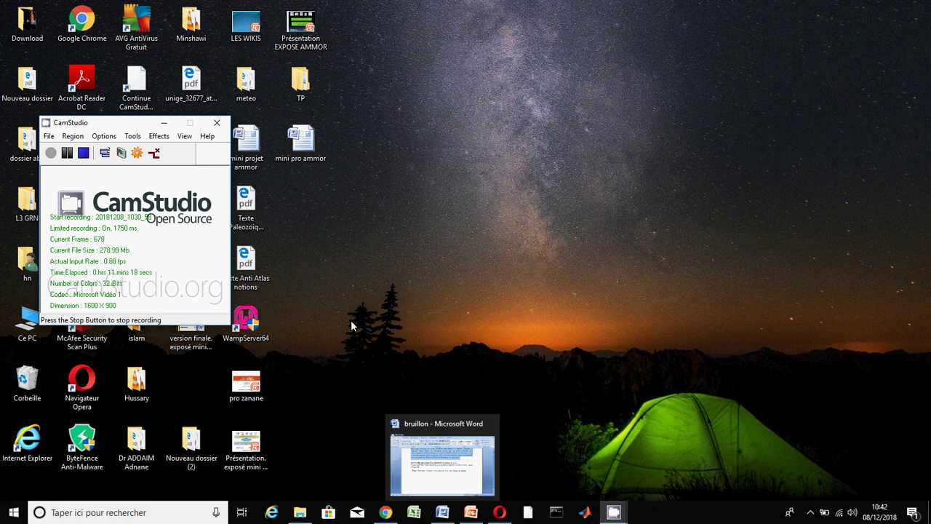
{"action": "double_click", "coordinate": [302, 139]}
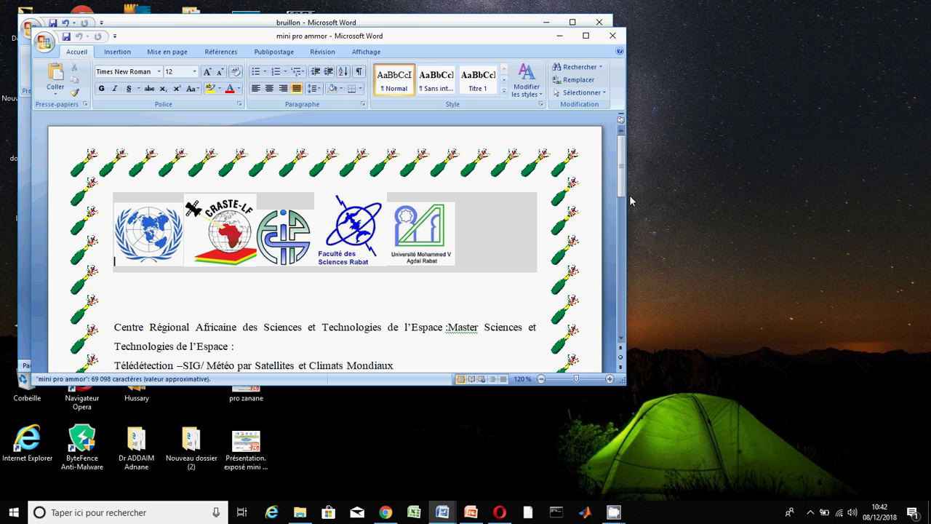
{"action": "left_click_drag", "start_coordinate": [621, 196], "coordinate": [623, 356]}
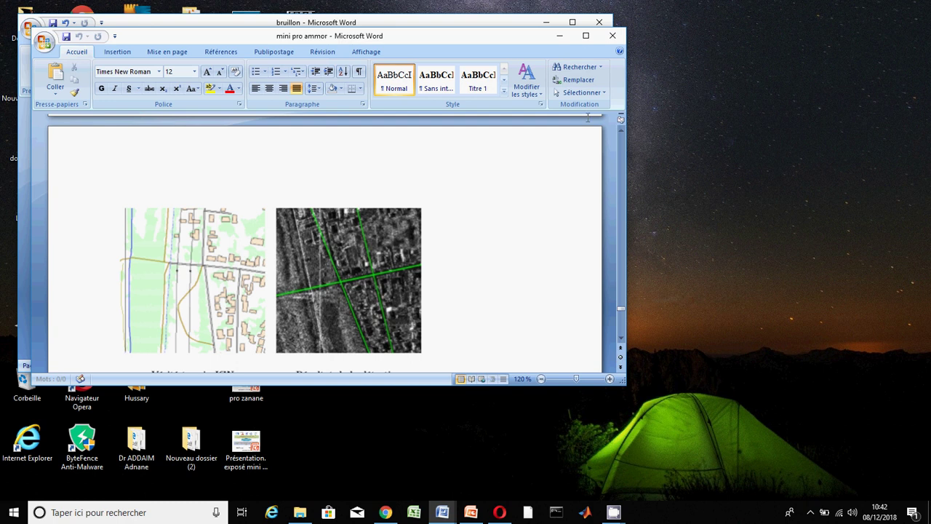
{"action": "left_click", "coordinate": [586, 36]}
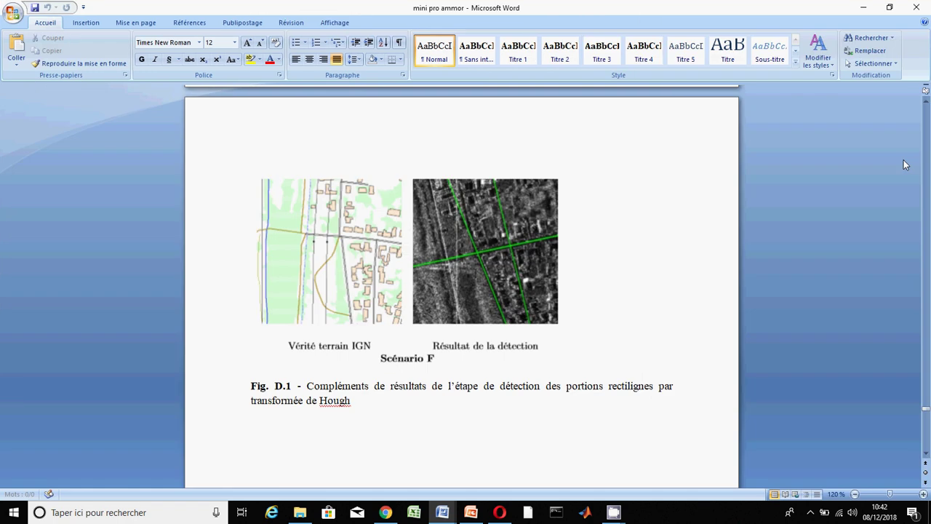
Select the Introduction section from its heading through the sentence ending "la plus automatique possible"
{"action": "scroll", "coordinate": [924, 171], "scroll_direction": "up", "scroll_amount": 1}
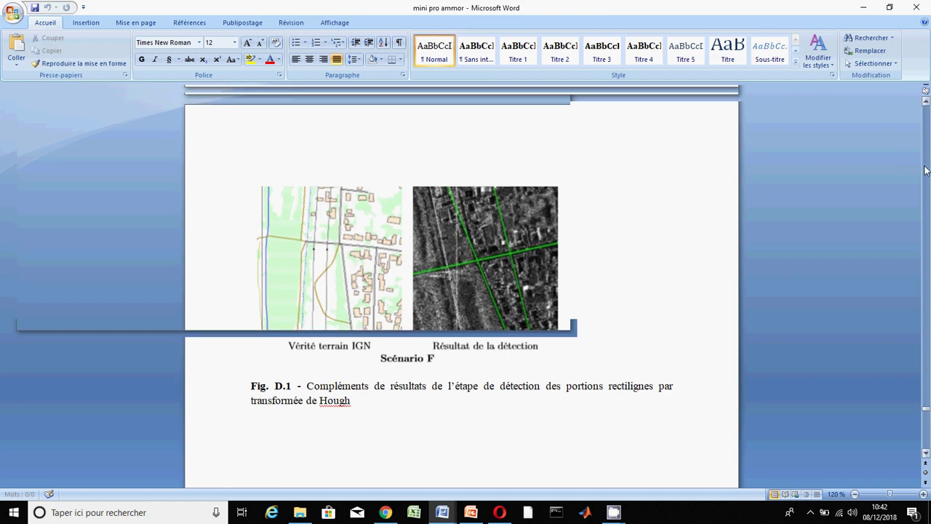
{"action": "left_click", "coordinate": [925, 171]}
{"action": "left_click", "coordinate": [926, 170]}
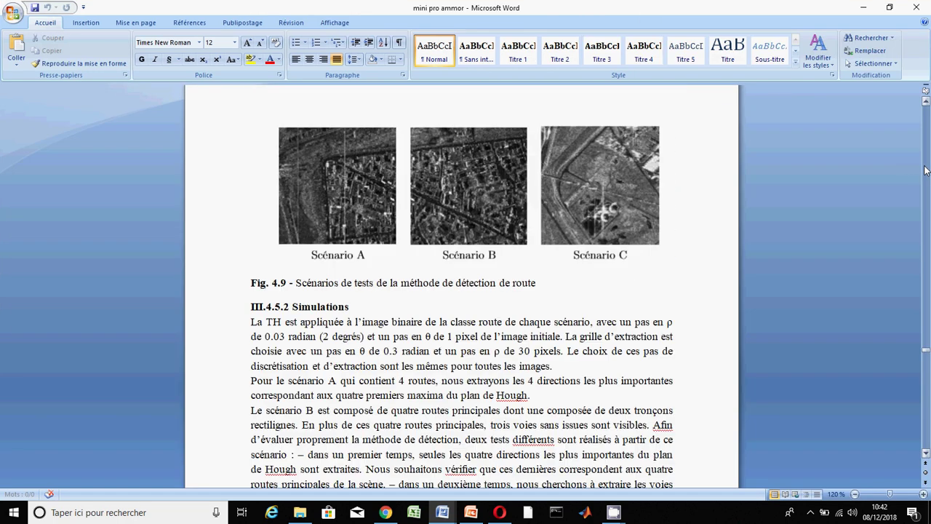
{"action": "left_click", "coordinate": [925, 170]}
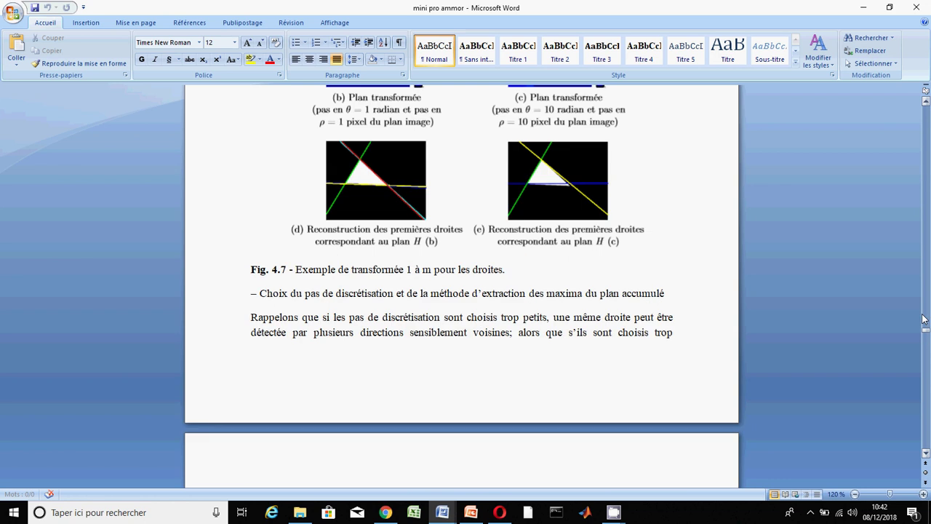
{"action": "left_click_drag", "start_coordinate": [926, 335], "coordinate": [928, 133]}
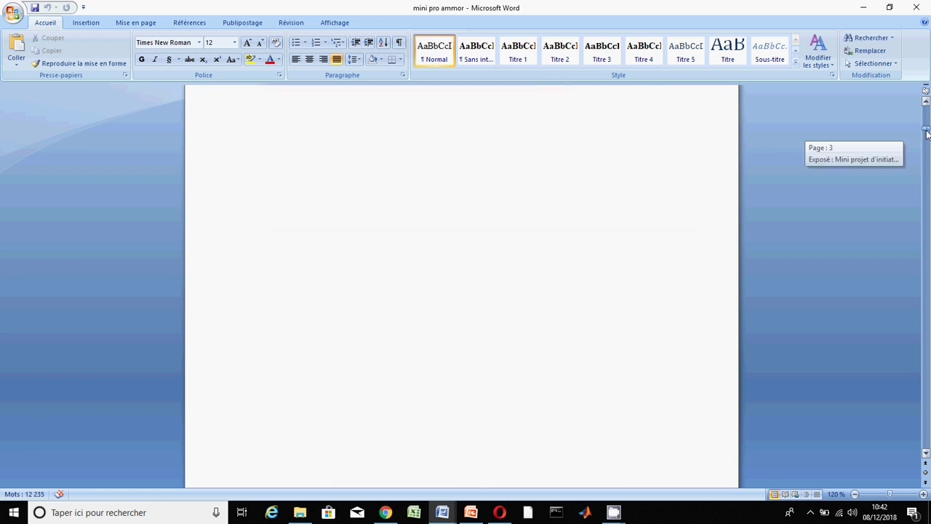
{"action": "left_click_drag", "start_coordinate": [927, 133], "coordinate": [927, 140]}
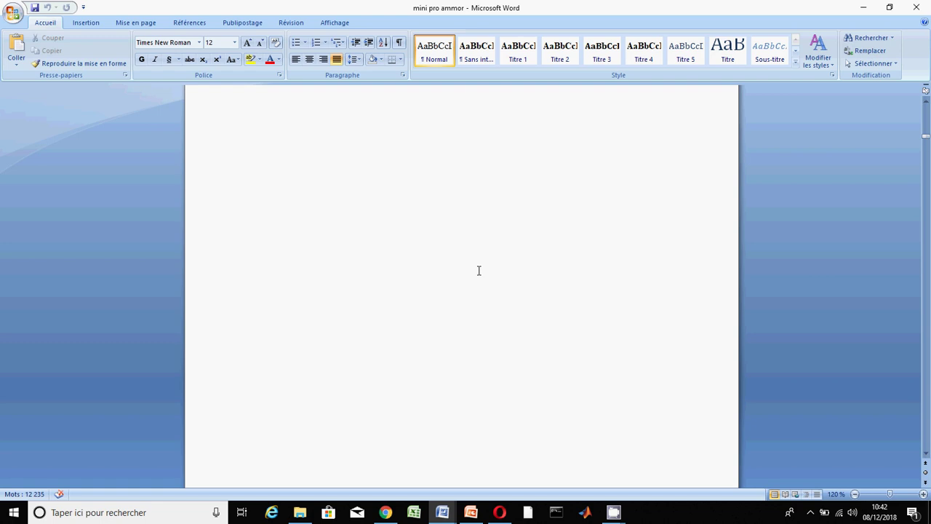
{"action": "key", "text": "Page_Down"}
{"action": "key", "text": "Down"}
{"action": "key", "text": "Down"}
{"action": "key", "text": "Down"}
{"action": "key", "text": "Down"}
{"action": "key", "text": "Down"}
{"action": "key", "text": "Down"}
{"action": "key", "text": "Down"}
{"action": "key", "text": "Down"}
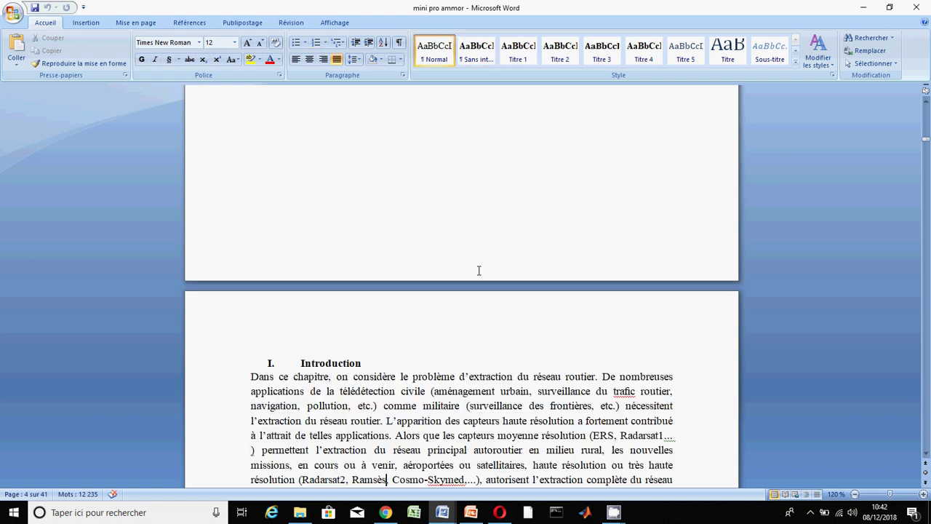
{"action": "key", "text": "Down"}
{"action": "key", "text": "Down"}
{"action": "key", "text": "Down"}
{"action": "key", "text": "Down"}
{"action": "key", "text": "Down"}
{"action": "key", "text": "Down"}
{"action": "key", "text": "Down"}
{"action": "key", "text": "Down"}
{"action": "key", "text": "Down"}
{"action": "key", "text": "Down"}
{"action": "key", "text": "Down"}
{"action": "key", "text": "Down"}
{"action": "key", "text": "Down"}
{"action": "key", "text": "Down"}
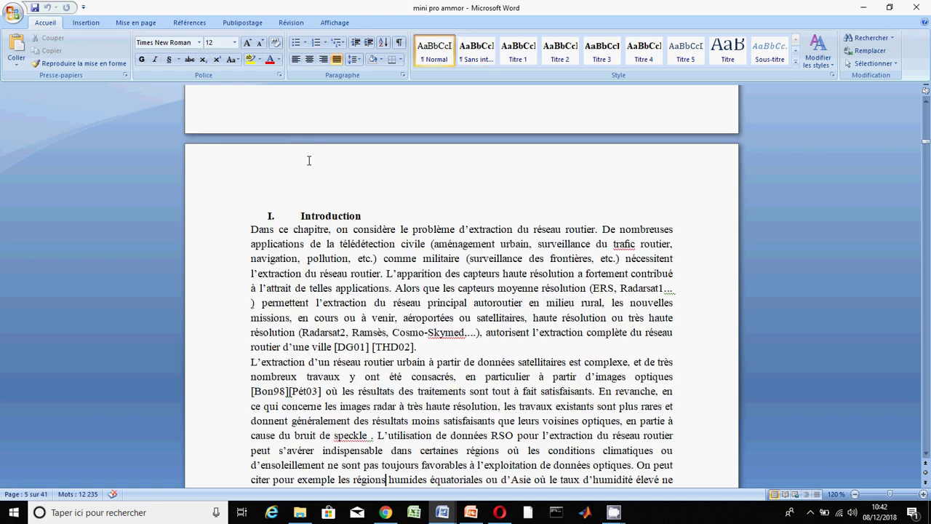
{"action": "left_click", "coordinate": [300, 215]}
{"action": "left_click_drag", "start_coordinate": [301, 215], "coordinate": [428, 440]}
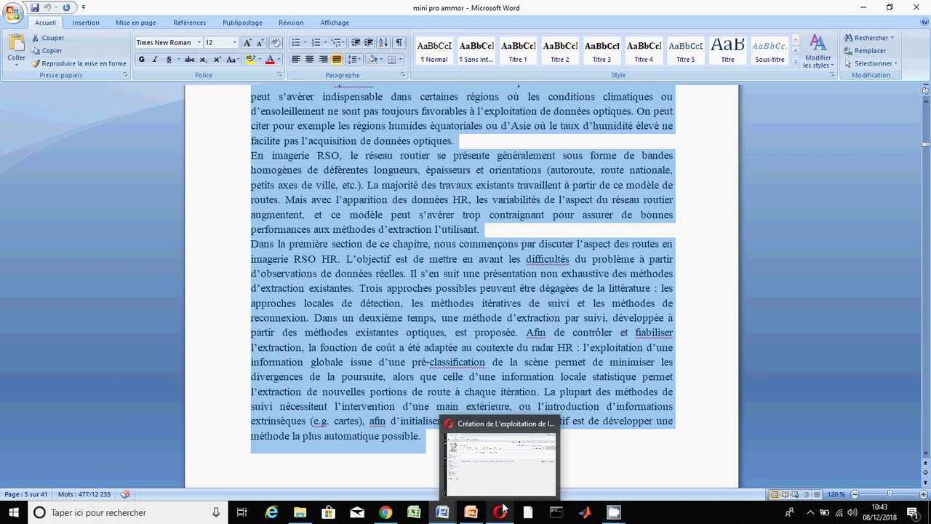
Switch to the Wikipedia editor in Opera, paste the copied Introduction section into the article body and make the heading word "Introduction" bold
{"action": "left_click", "coordinate": [503, 508]}
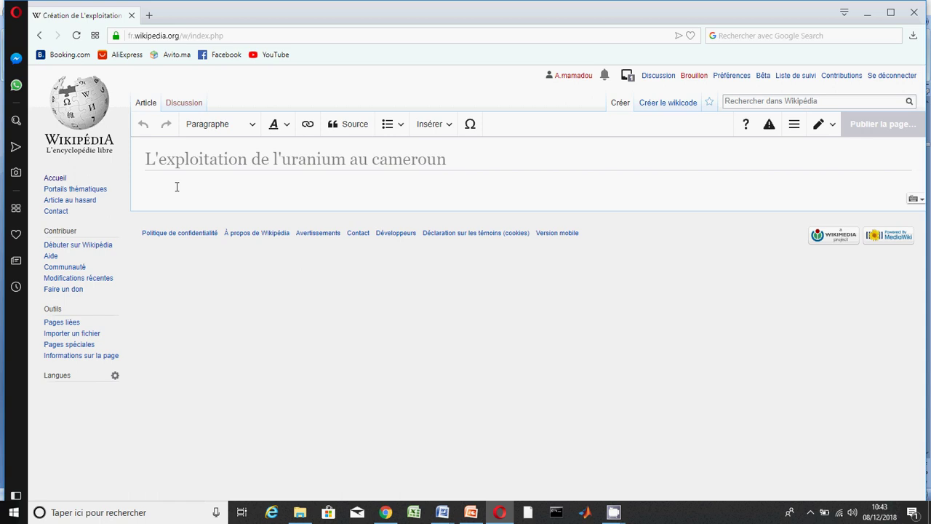
{"action": "key", "text": "ctrl+v"}
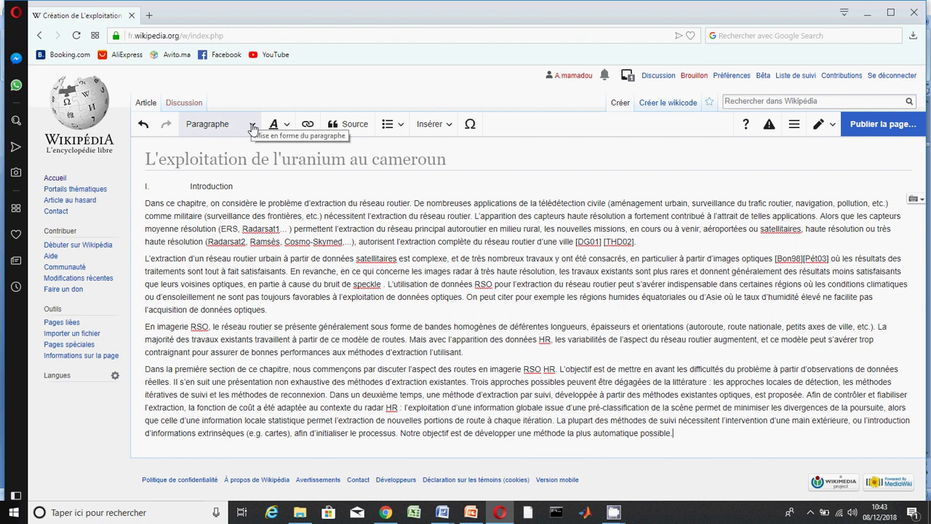
{"action": "left_click", "coordinate": [240, 186]}
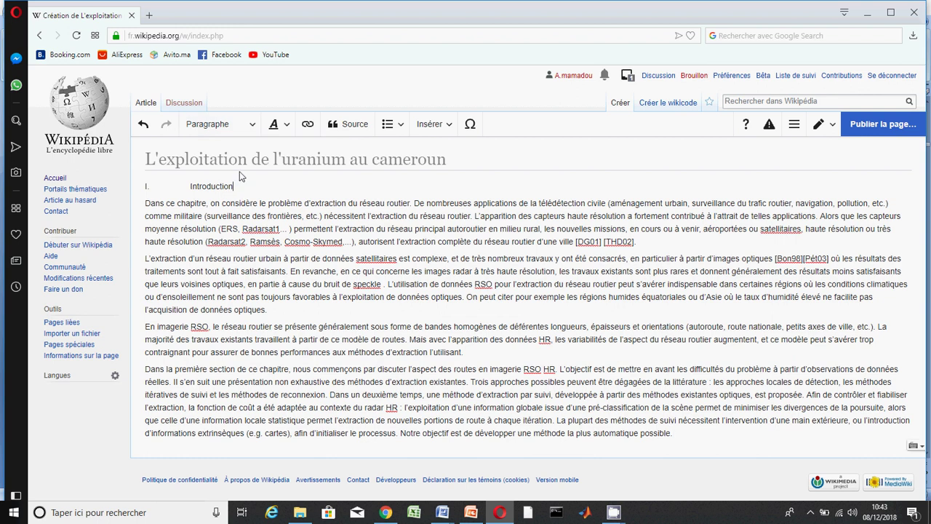
{"action": "left_click_drag", "start_coordinate": [236, 187], "coordinate": [187, 187]}
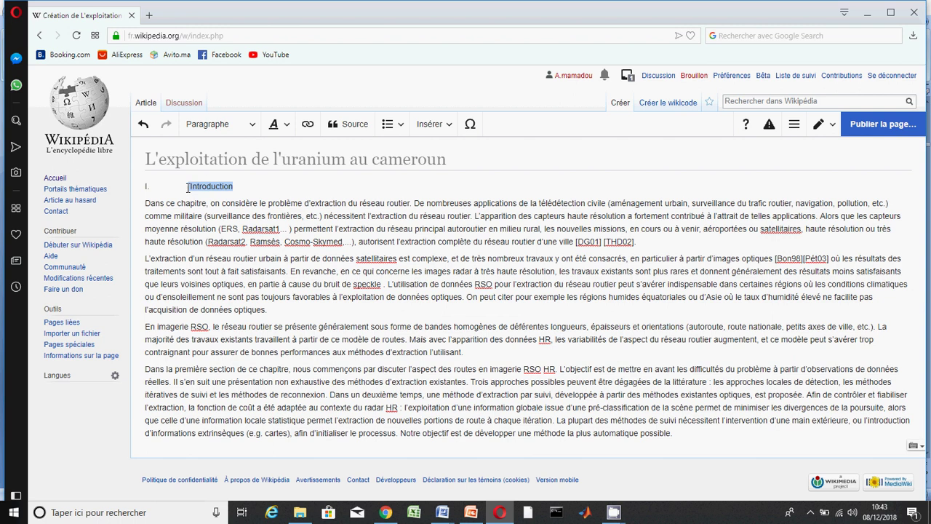
{"action": "left_click", "coordinate": [283, 125]}
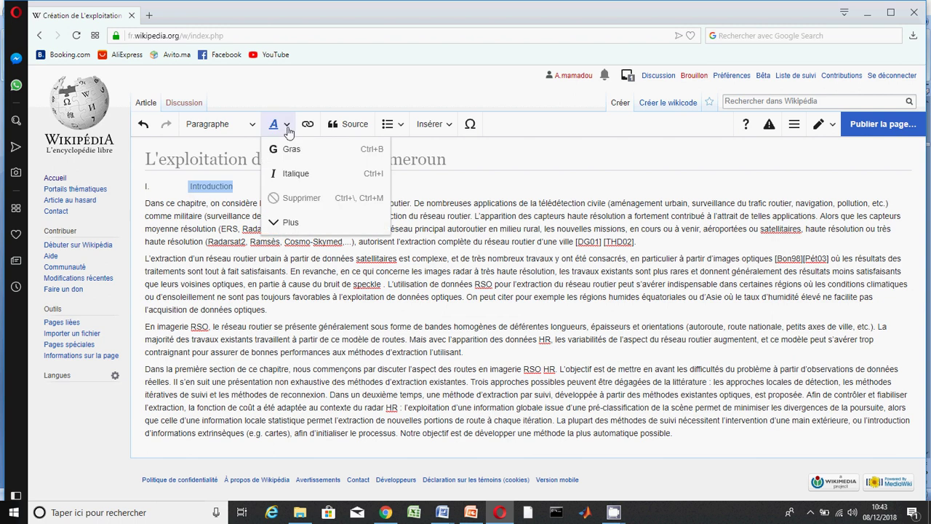
{"action": "left_click", "coordinate": [285, 151]}
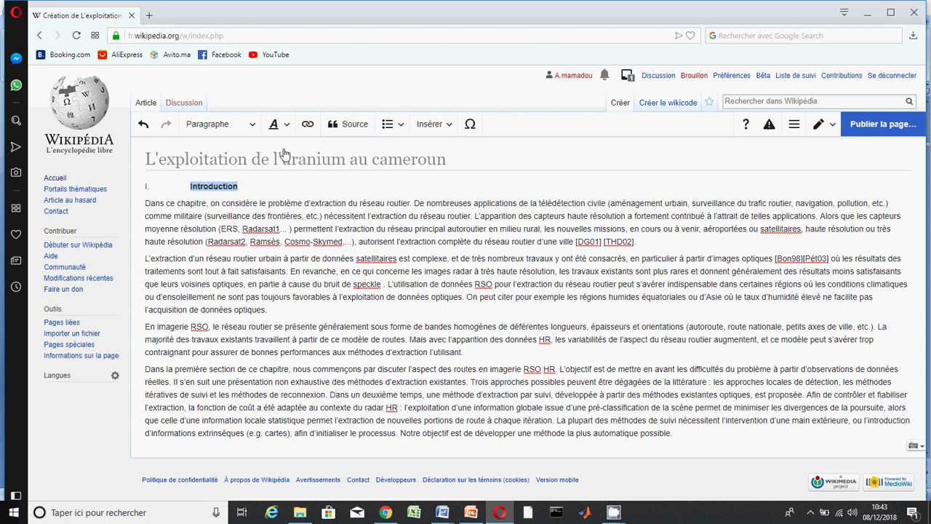
Examine the editor's text style, source reference, list and insert options, including the expanded lists, and close them without adding anything
{"action": "left_click", "coordinate": [285, 132]}
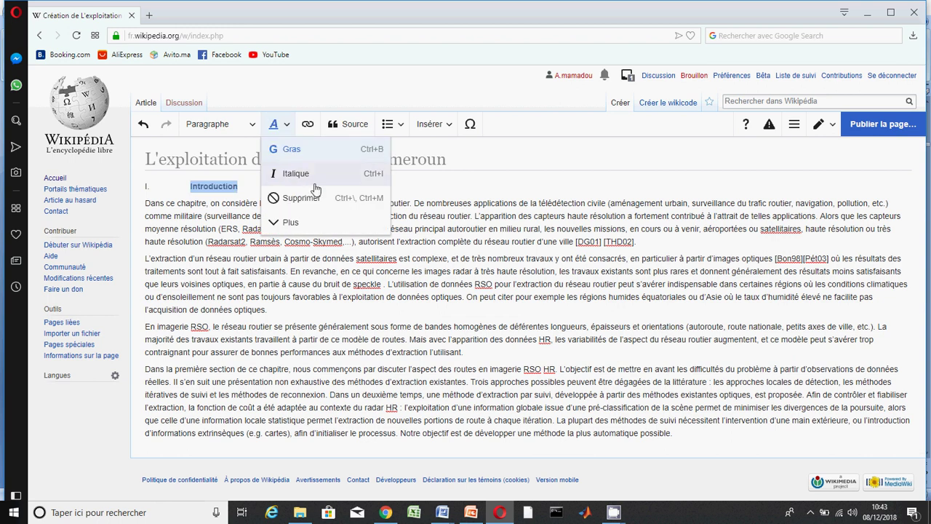
{"action": "left_click", "coordinate": [283, 223]}
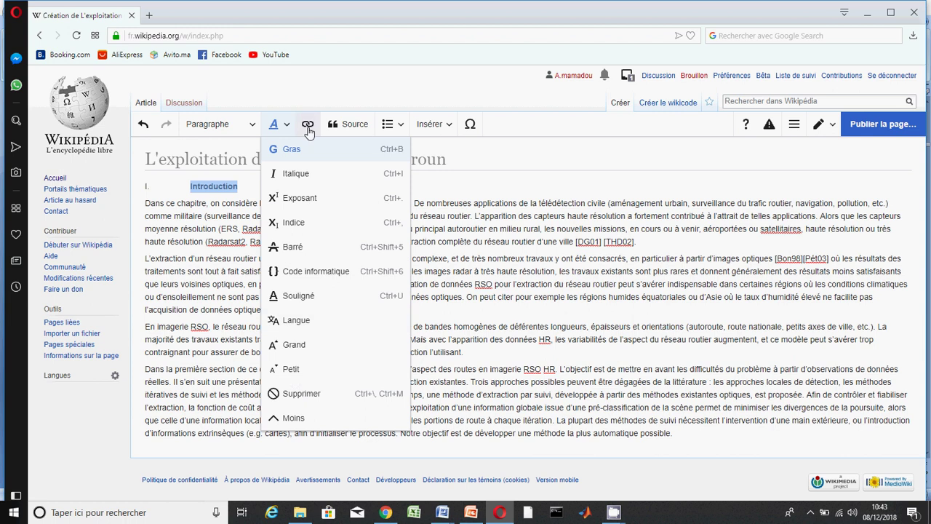
{"action": "left_click", "coordinate": [351, 128]}
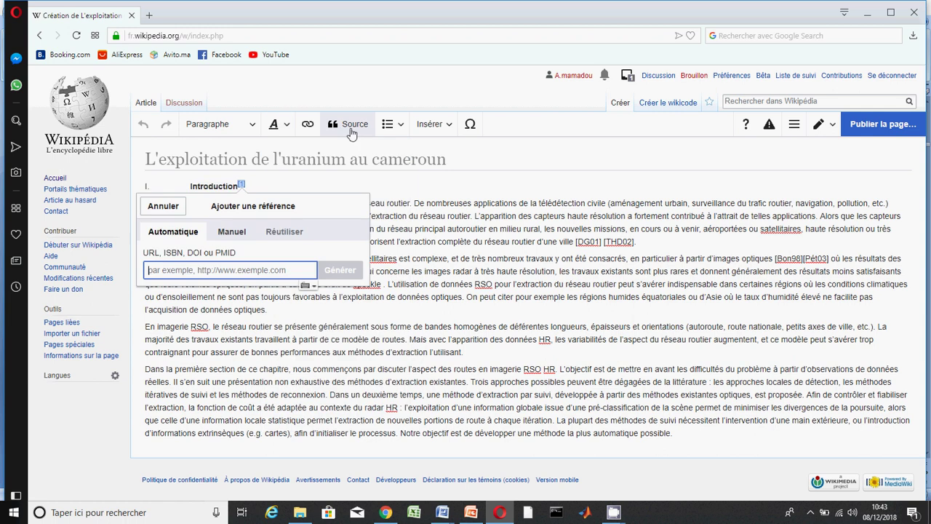
{"action": "left_click", "coordinate": [398, 127]}
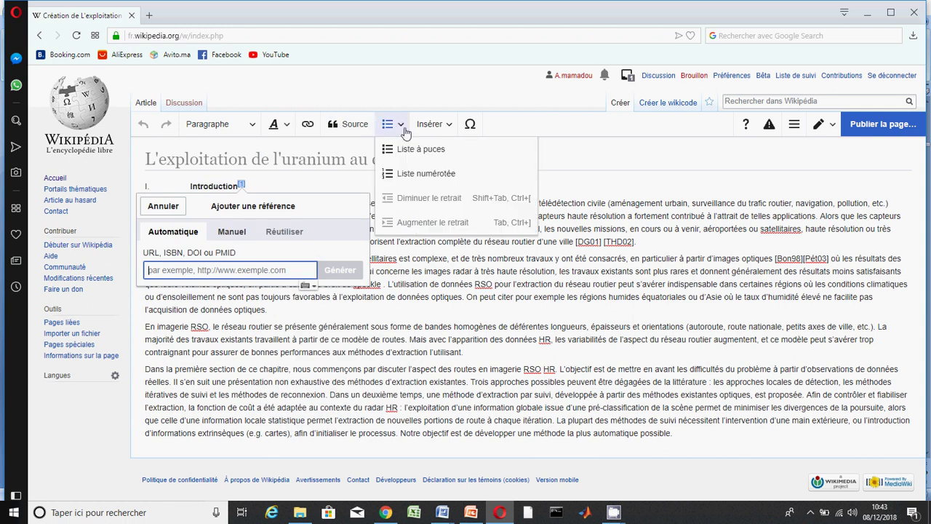
{"action": "left_click", "coordinate": [447, 125]}
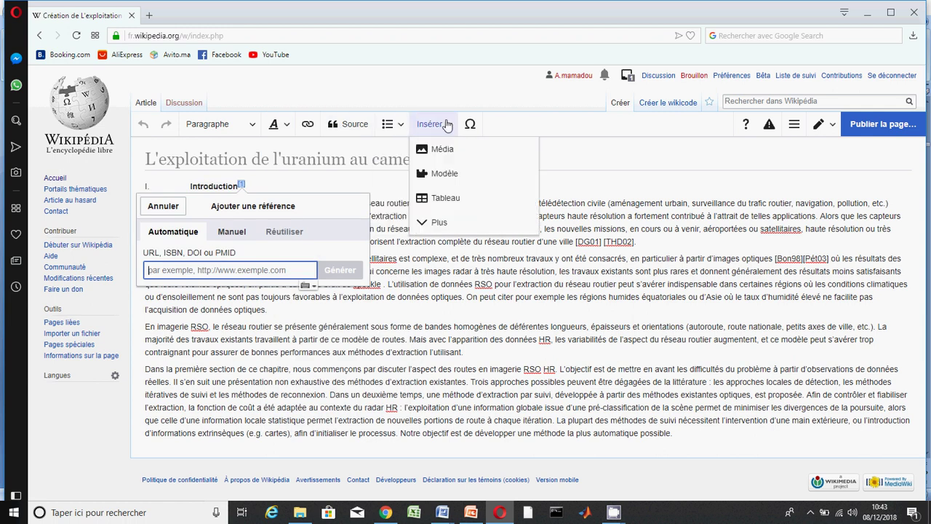
{"action": "left_click", "coordinate": [430, 221]}
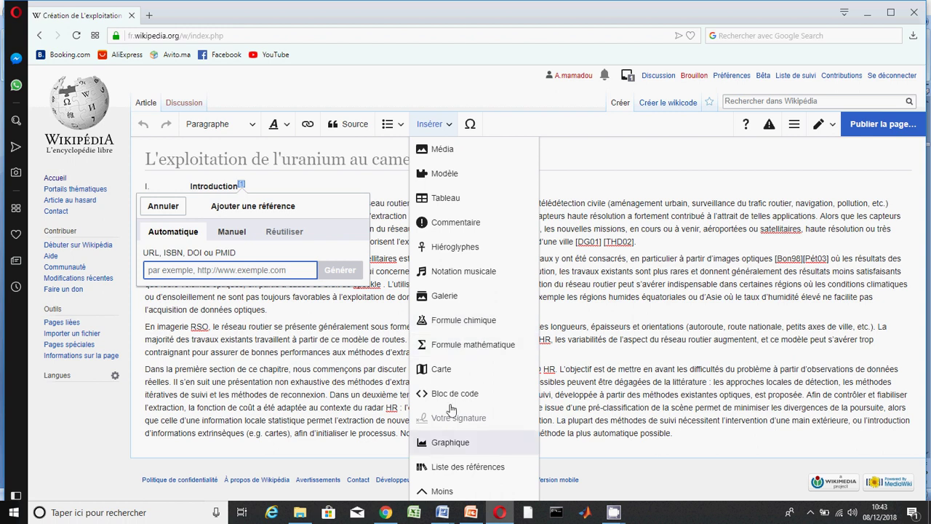
{"action": "left_click", "coordinate": [451, 124]}
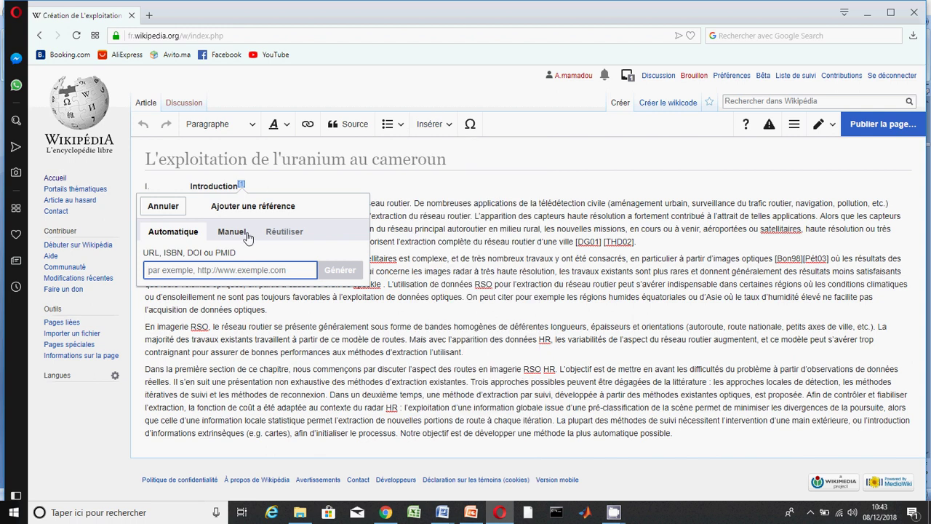
{"action": "key", "text": "Escape"}
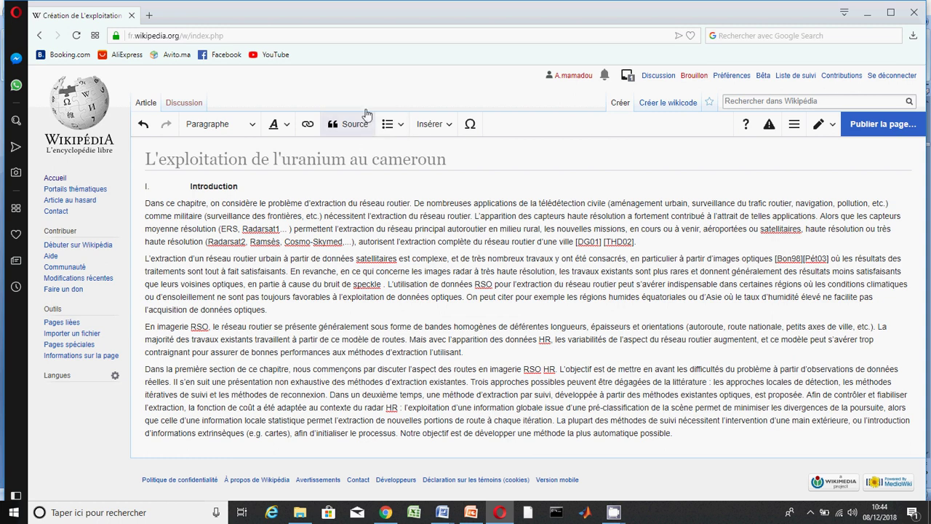
{"action": "left_click", "coordinate": [371, 254]}
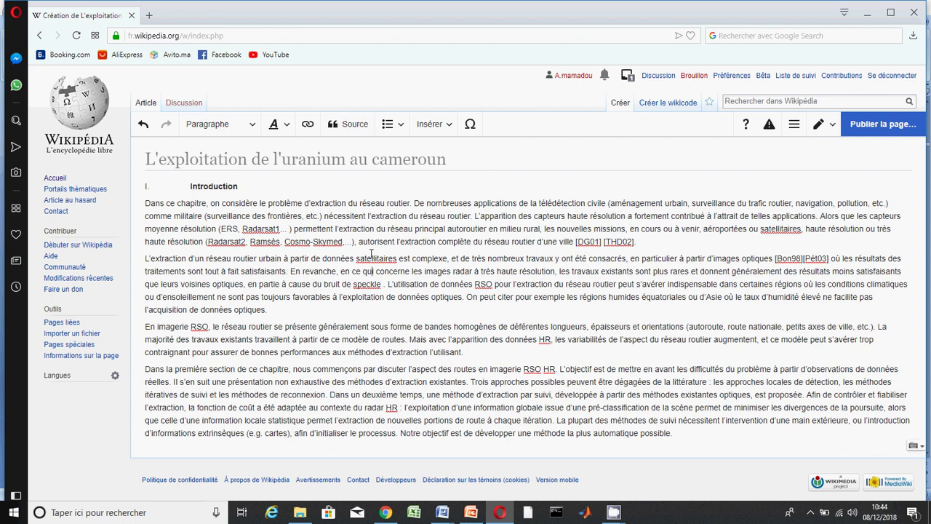
{"action": "key", "text": "Down"}
{"action": "key", "text": "Down"}
{"action": "key", "text": "Down"}
{"action": "key", "text": "Down"}
{"action": "key", "text": "Down"}
{"action": "key", "text": "Down"}
{"action": "key", "text": "Down"}
{"action": "key", "text": "Down"}
{"action": "key", "text": "Down"}
{"action": "key", "text": "Down"}
{"action": "key", "text": "Down"}
{"action": "left_click", "coordinate": [822, 100]}
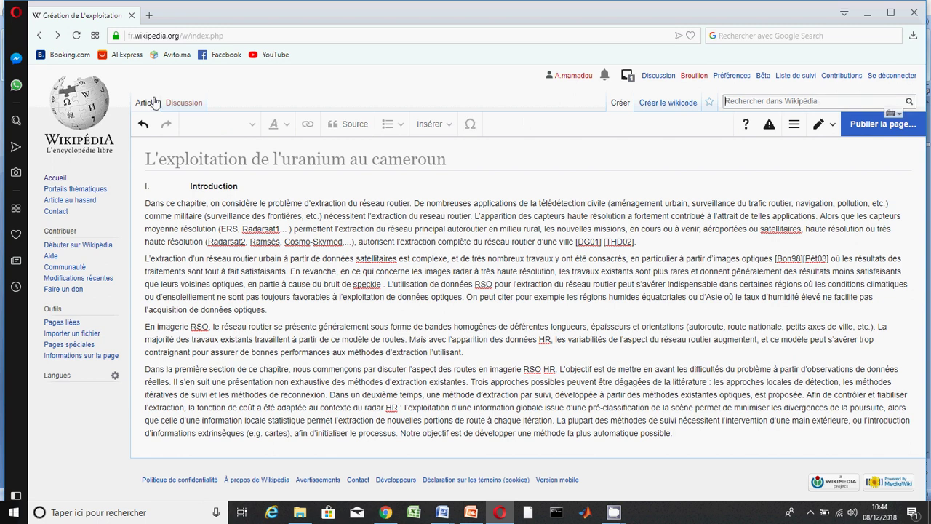
{"action": "left_click", "coordinate": [40, 35]}
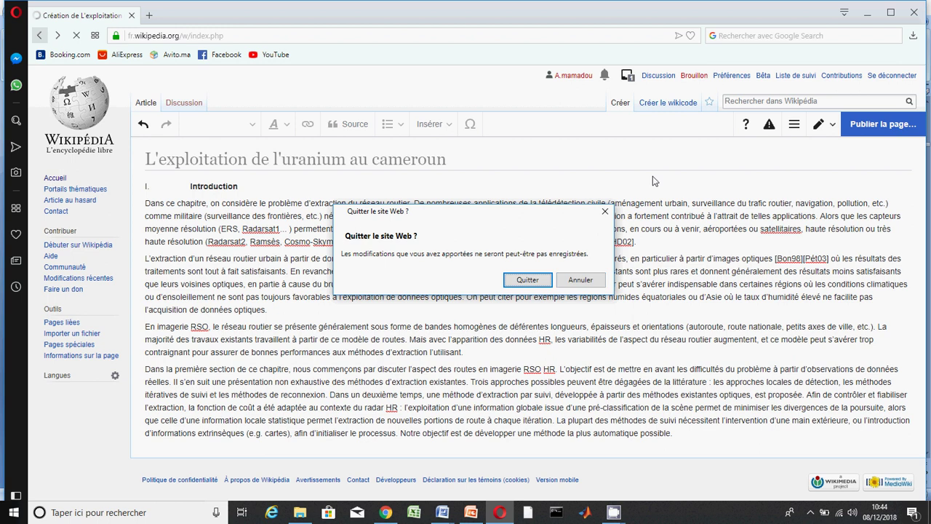
{"action": "left_click", "coordinate": [587, 282]}
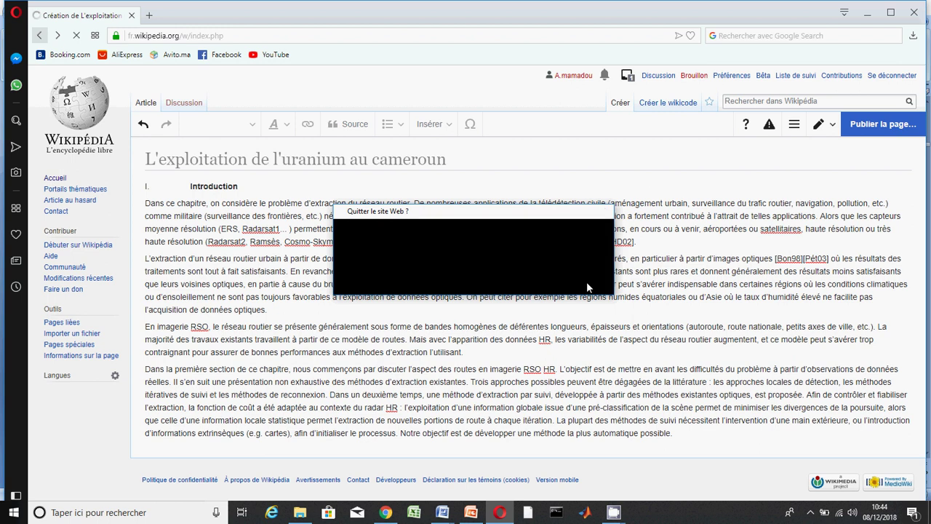
Search Wikipedia for "les wikis" and agree to leave the article without saving it
{"action": "left_click", "coordinate": [828, 103]}
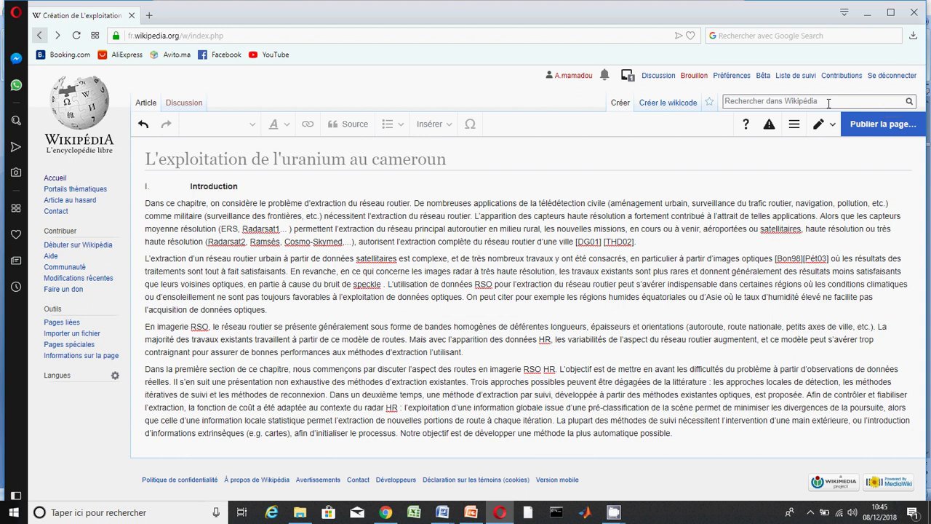
{"action": "type", "text": "le"}
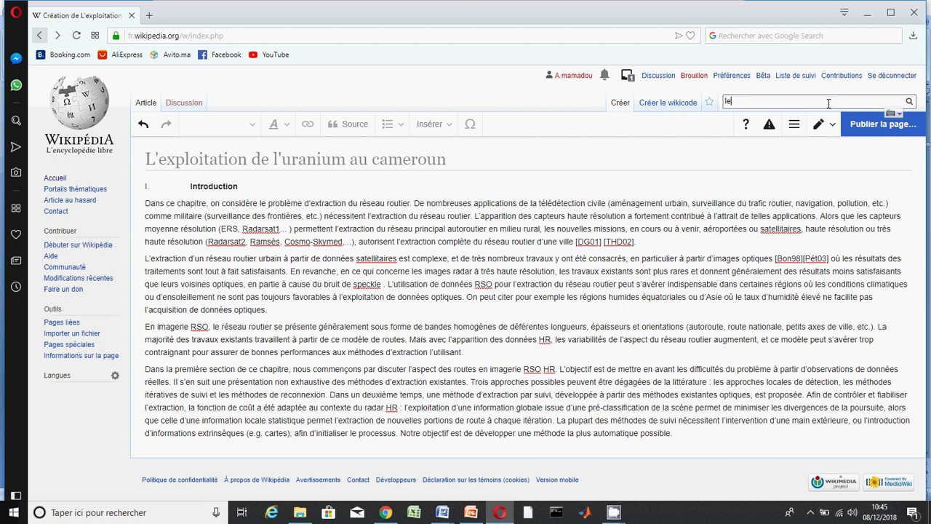
{"action": "type", "text": "s"}
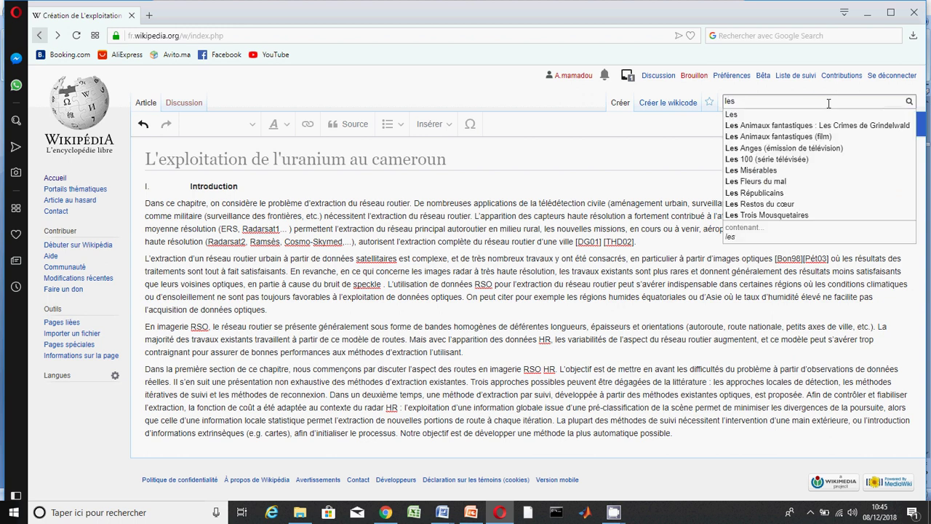
{"action": "type", "text": " wikis"}
{"action": "key", "text": "Return"}
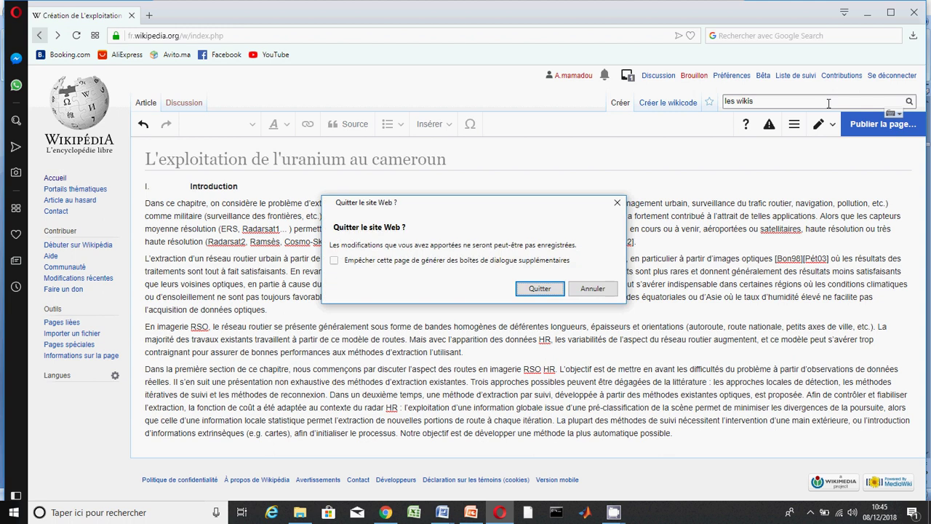
{"action": "left_click", "coordinate": [592, 289]}
{"action": "key", "text": "Return"}
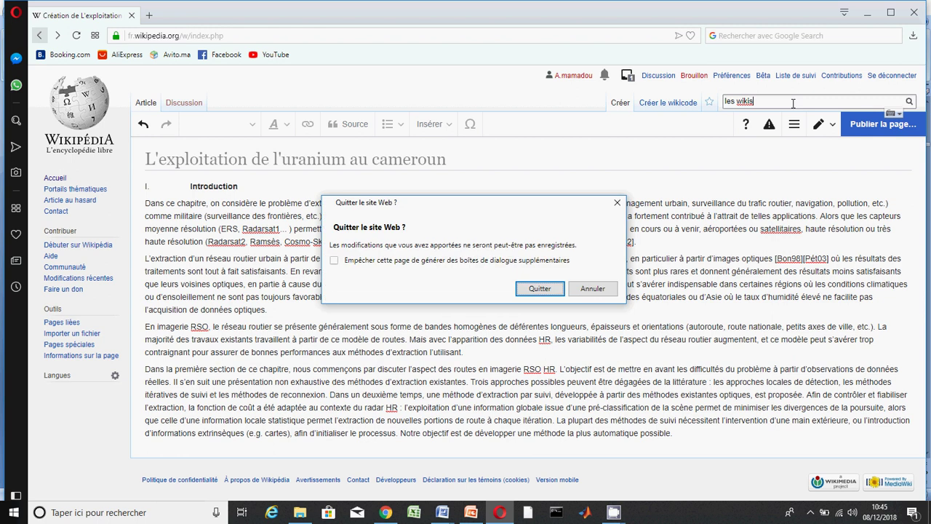
{"action": "left_click", "coordinate": [542, 293]}
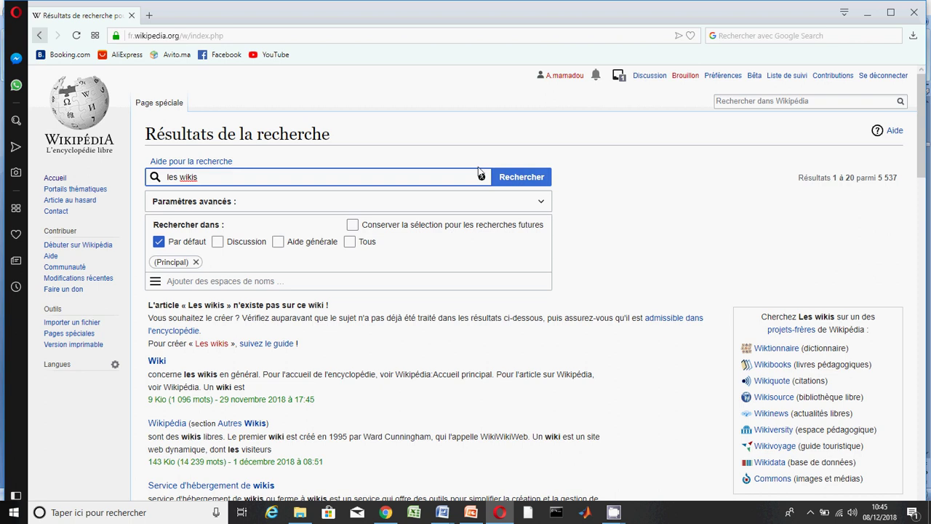
Run another Wikipedia search, this time for "les wiks"
{"action": "left_click", "coordinate": [826, 102]}
{"action": "type", "text": "l"}
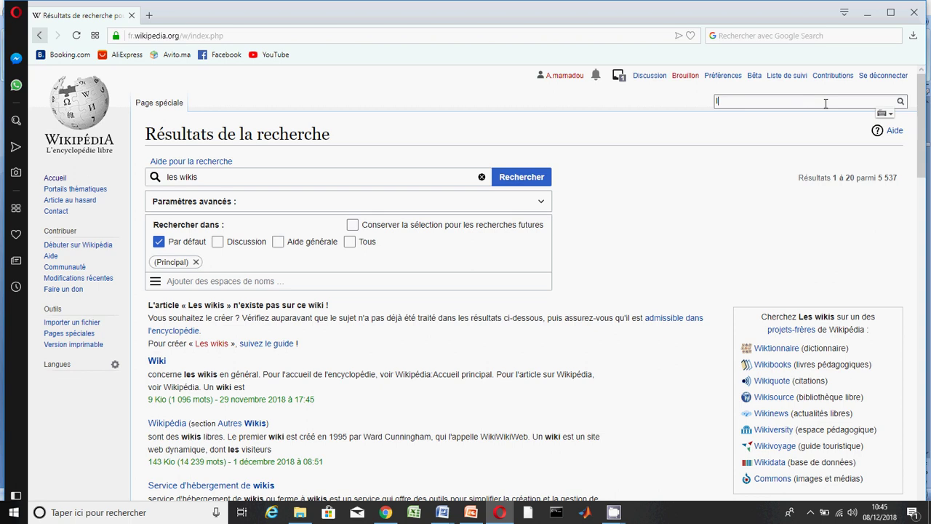
{"action": "type", "text": "es "}
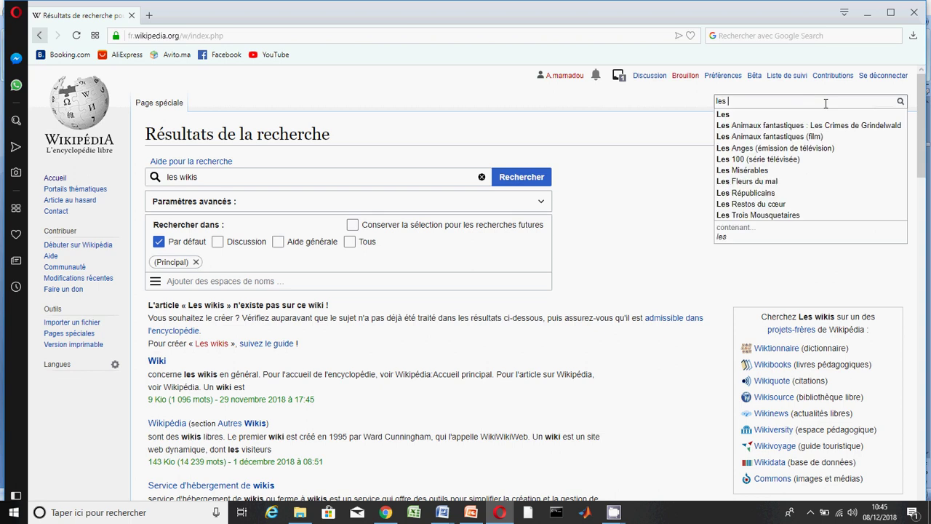
{"action": "type", "text": "wik"}
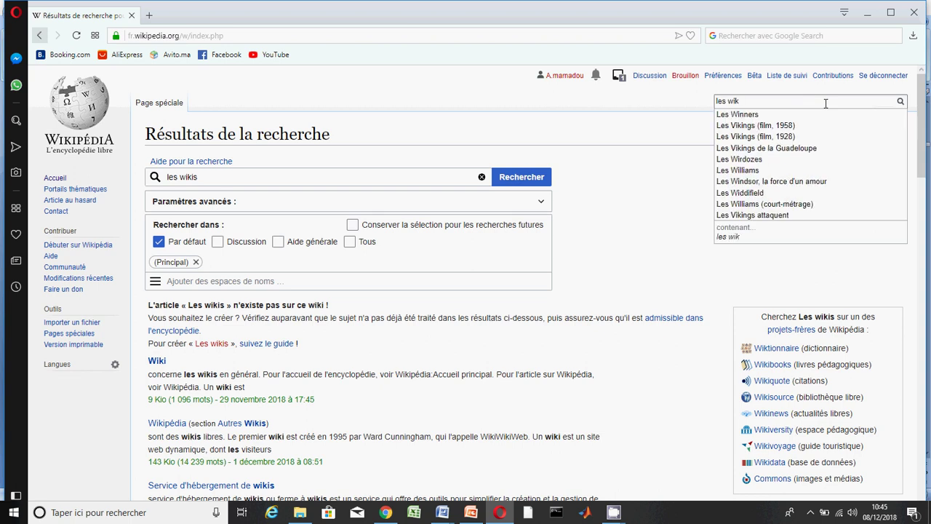
{"action": "type", "text": "s"}
{"action": "key", "text": "Return"}
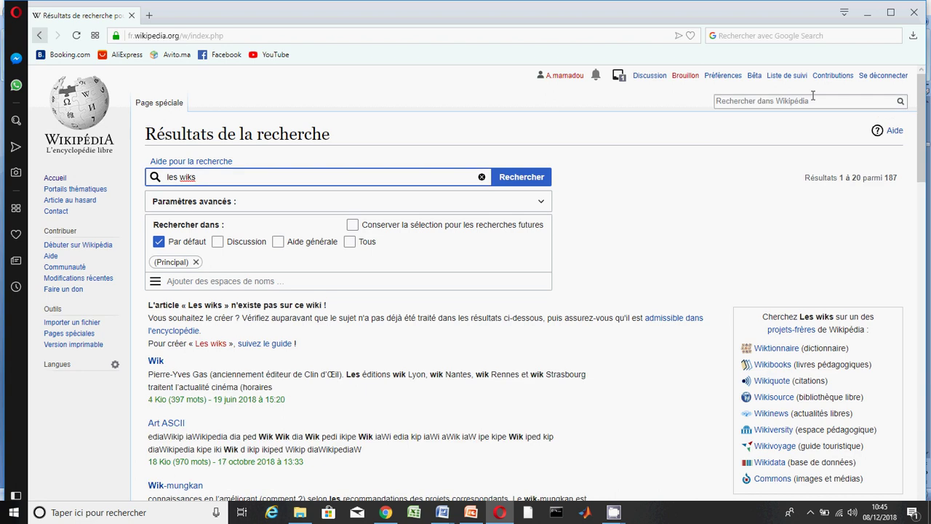
Search Wikipedia for "biologie" and open the article "Biologie"
{"action": "left_click", "coordinate": [814, 101]}
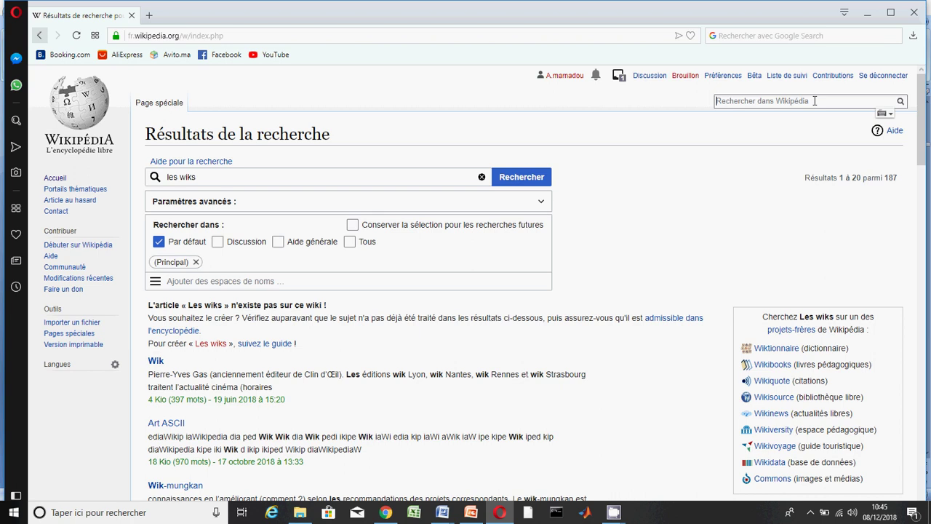
{"action": "type", "text": "bi"}
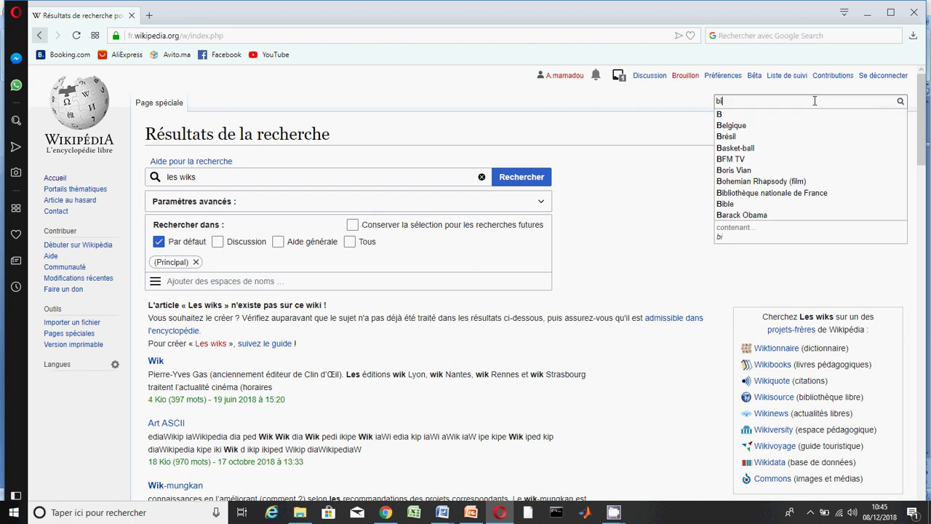
{"action": "type", "text": "ologi"}
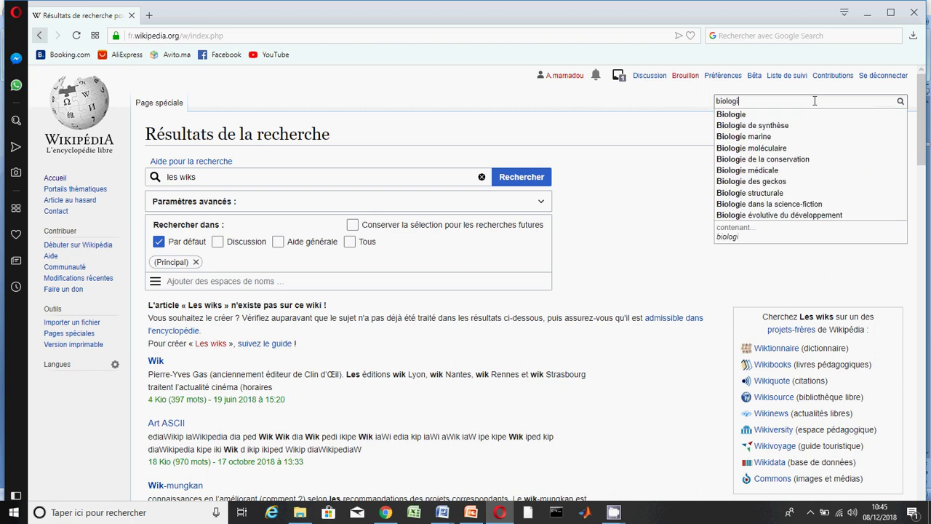
{"action": "type", "text": "e"}
{"action": "key", "text": "Return"}
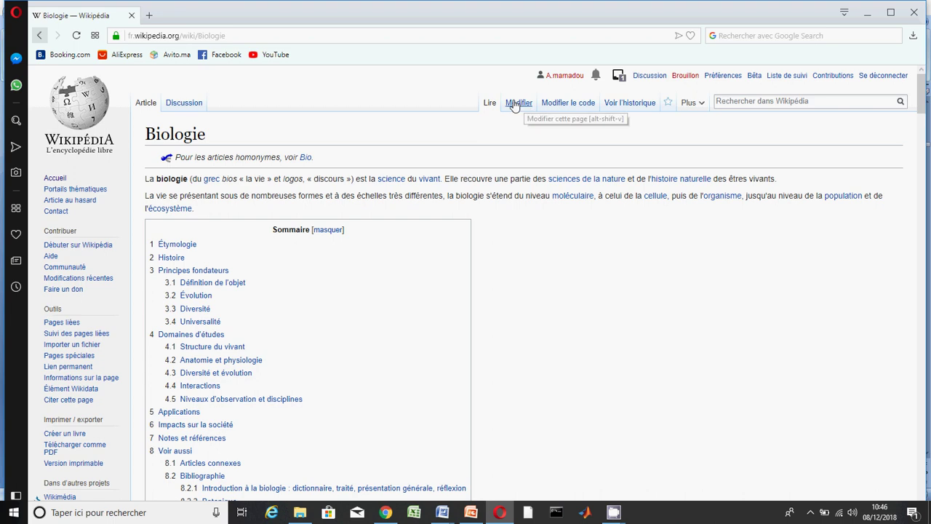
Open the "Biologie" article in the visual editor and place the cursor near the start of its opening sentence
{"action": "left_click", "coordinate": [569, 113]}
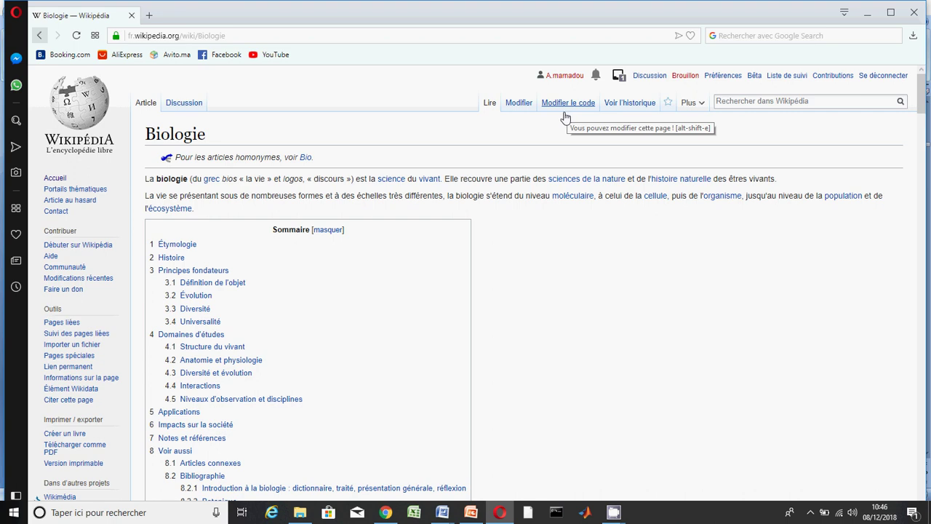
{"action": "left_click", "coordinate": [516, 106]}
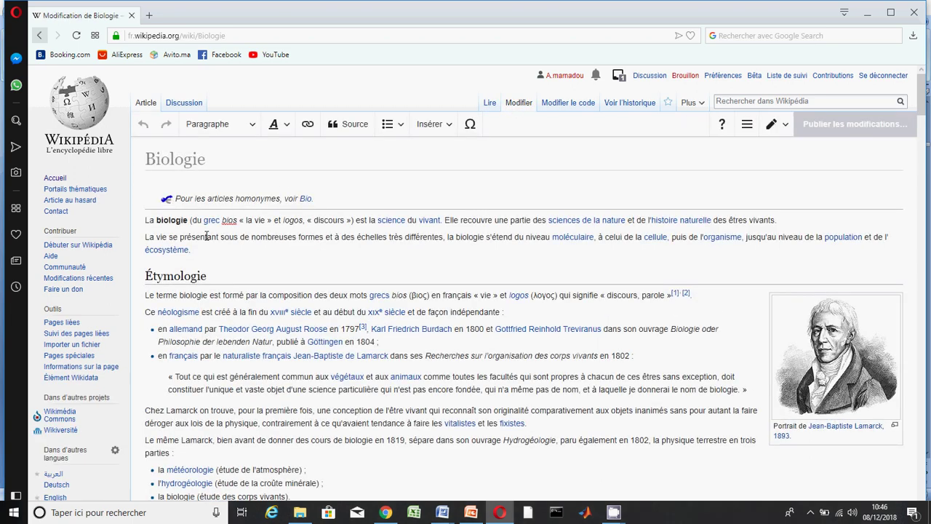
{"action": "left_click", "coordinate": [154, 219]}
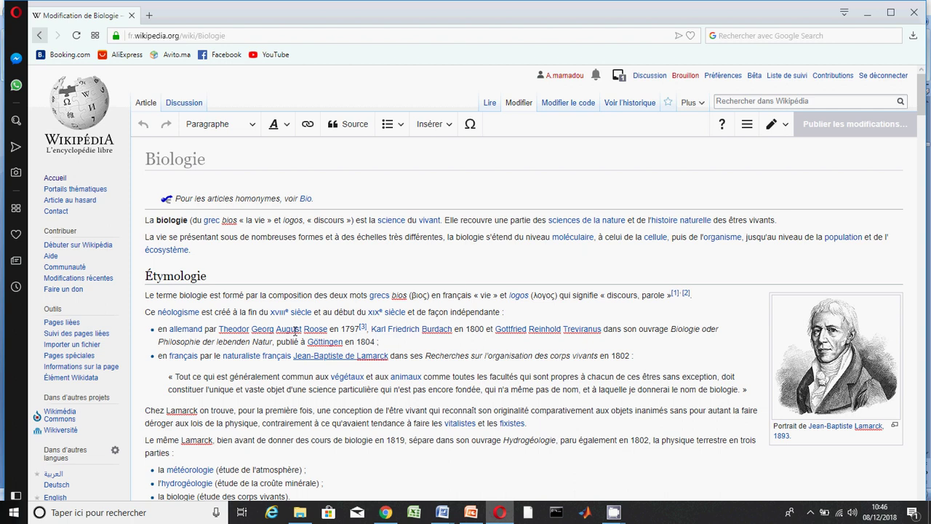
Set the year of "Recherches sur l'organisation des corps vivants" in the Étymologie list to 1800 and open the publishing dialog
{"action": "left_click", "coordinate": [560, 239]}
{"action": "left_click", "coordinate": [633, 355]}
{"action": "key", "text": "BackSpace"}
{"action": "key", "text": "BackSpace"}
{"action": "key", "text": "BackSpace"}
{"action": "key", "text": "BackSpace"}
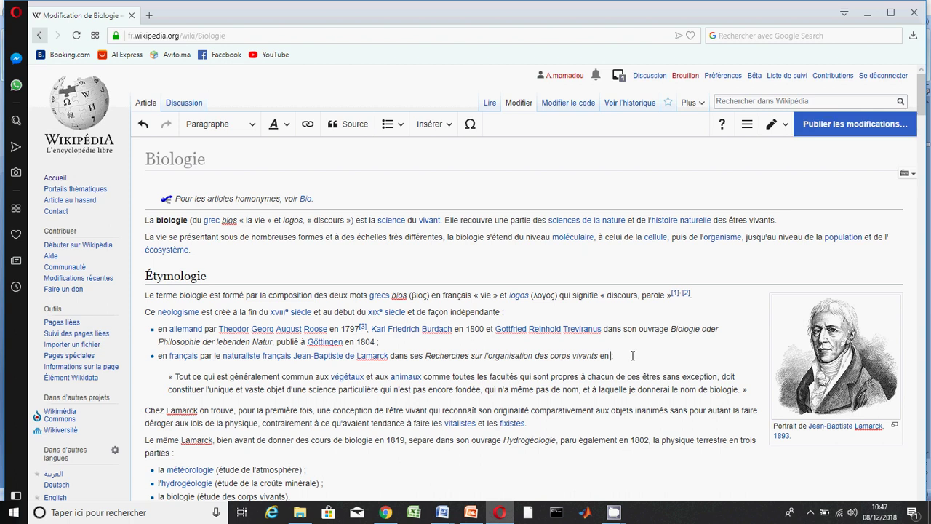
{"action": "type", "text": "1800"}
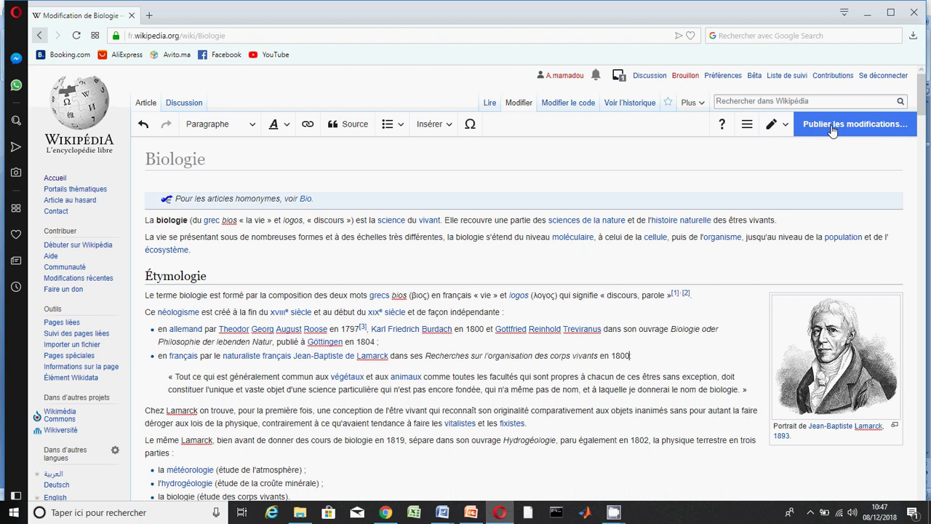
{"action": "type", "text": ":"}
{"action": "left_click", "coordinate": [822, 131]}
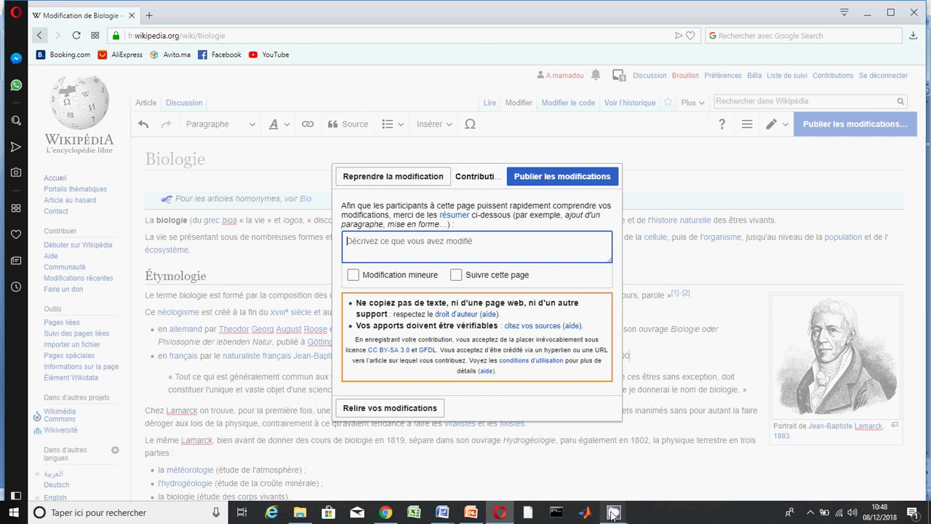
Switch to the "pro zanane" presentation in PowerPoint and go to the "Conclusion" slide
{"action": "mouse_move", "coordinate": [613, 512]}
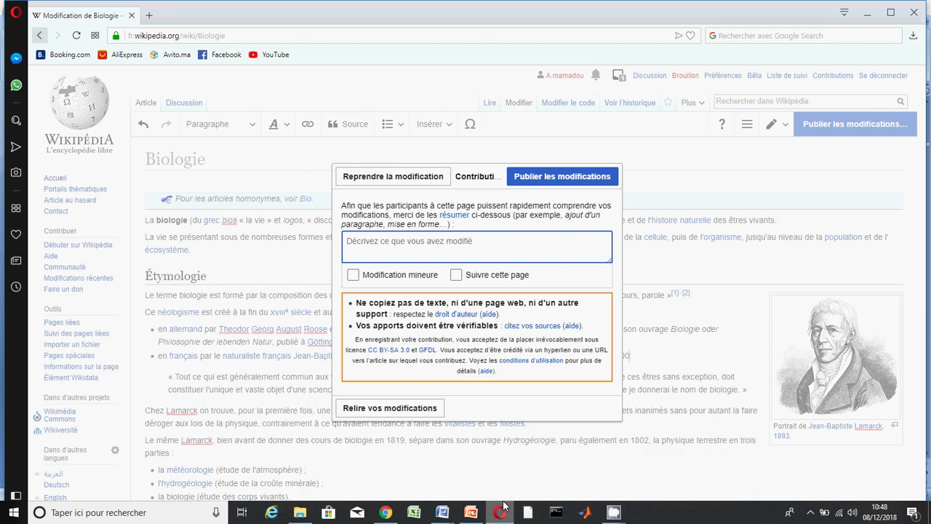
{"action": "mouse_move", "coordinate": [472, 511]}
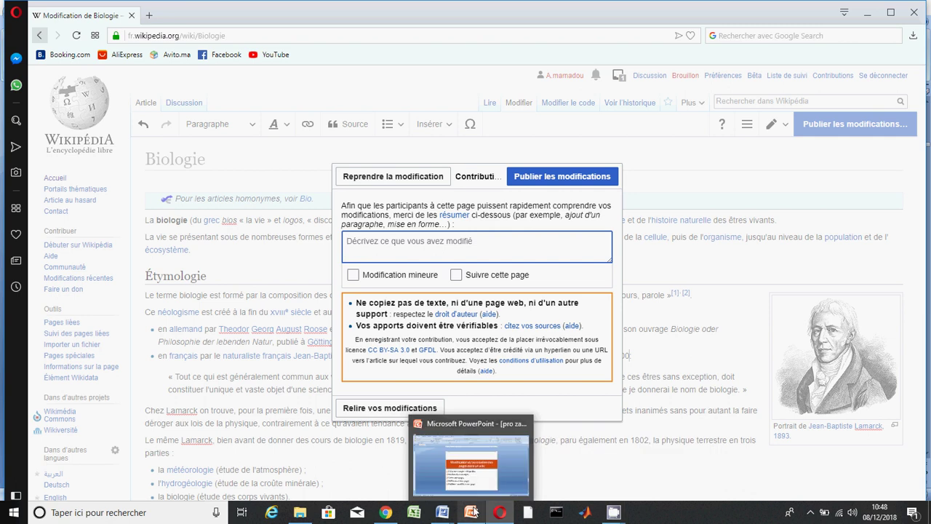
{"action": "left_click", "coordinate": [473, 500]}
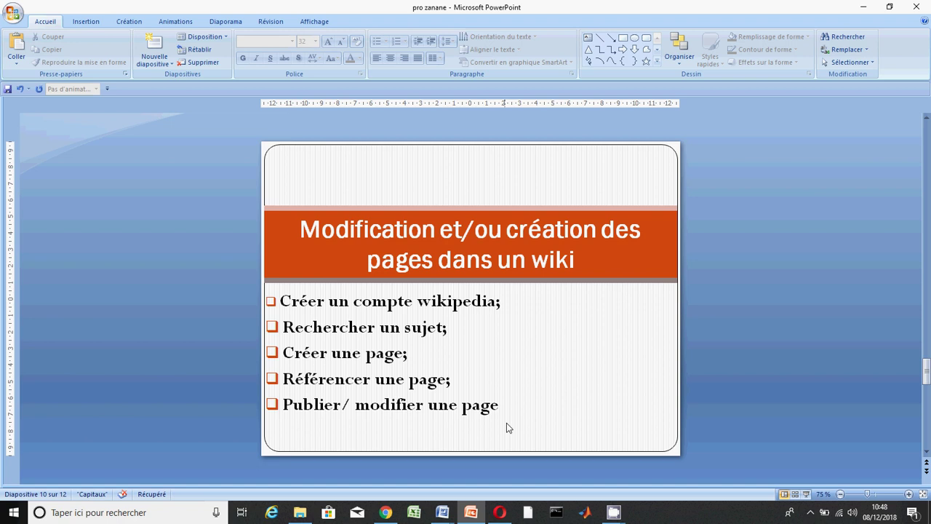
{"action": "scroll", "coordinate": [507, 427], "scroll_direction": "down", "scroll_amount": 1}
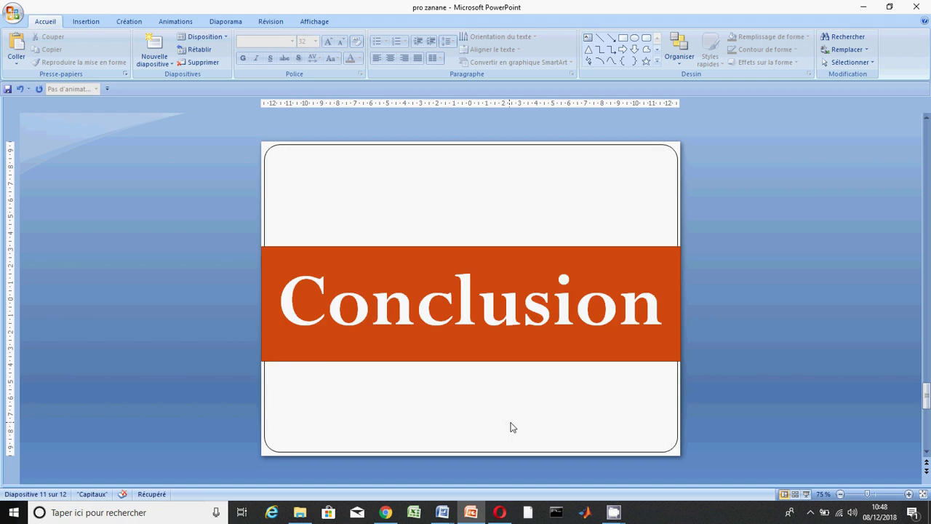